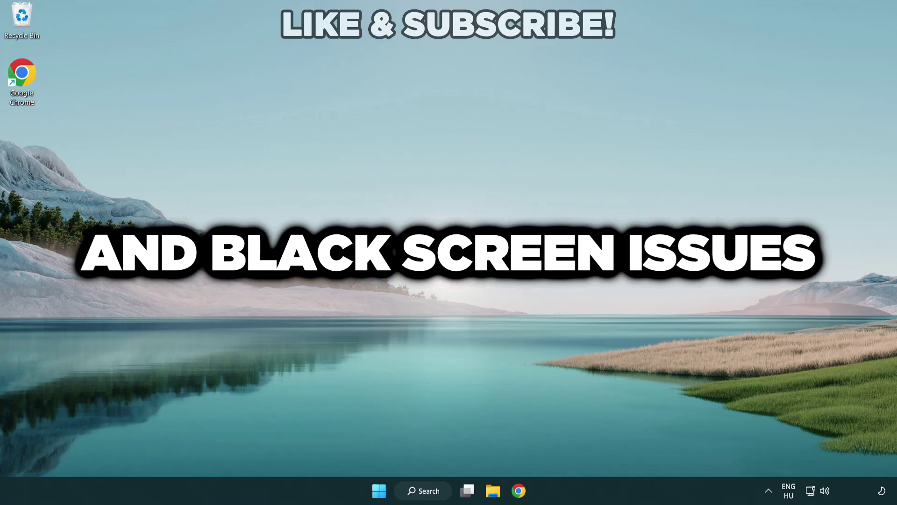
# Search for 'device manager' and launch Device Manager from the results
pyautogui.click(428, 490)
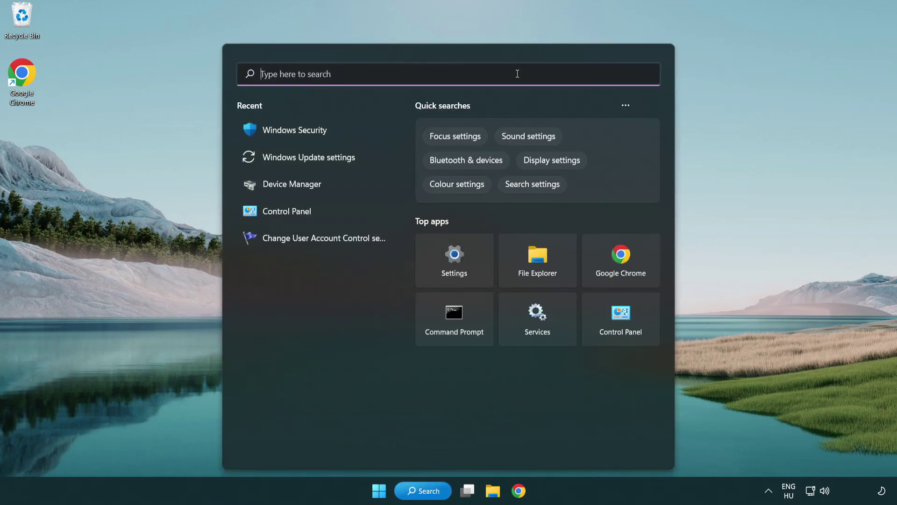
pyautogui.write('devic')
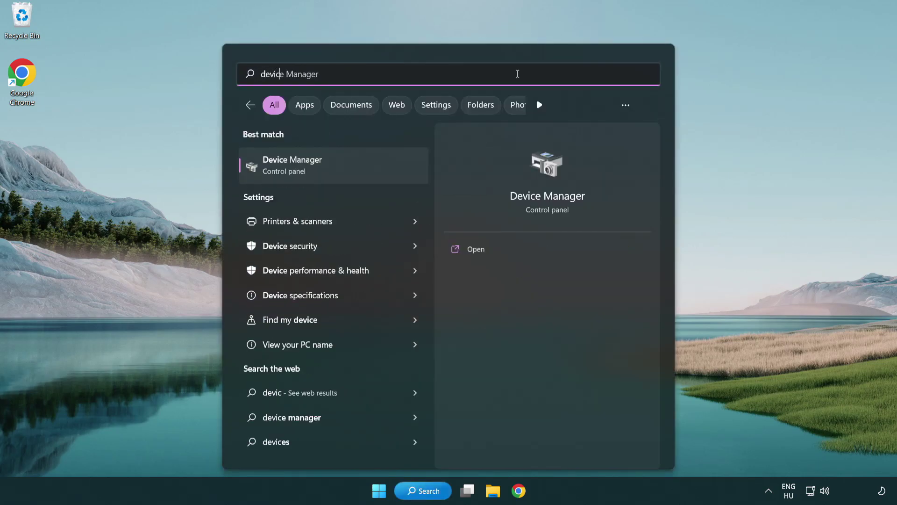
pyautogui.write('e manager')
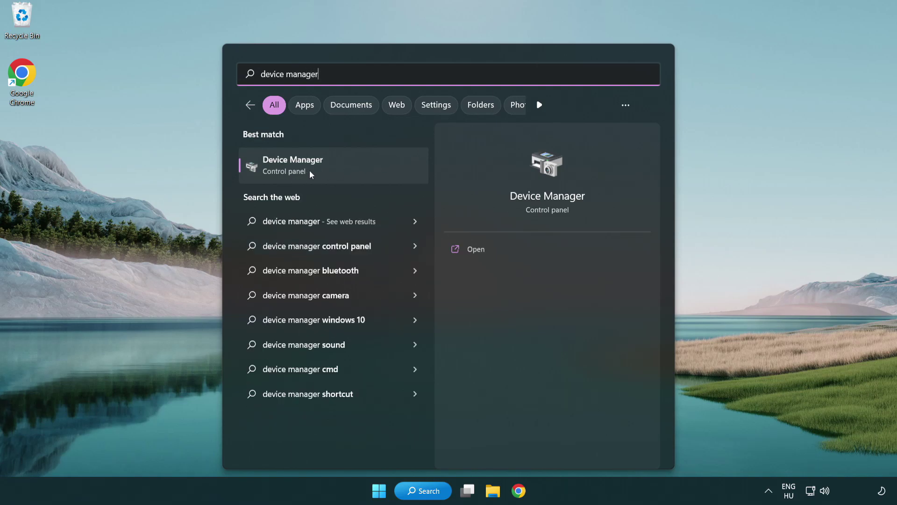
pyautogui.click(359, 172)
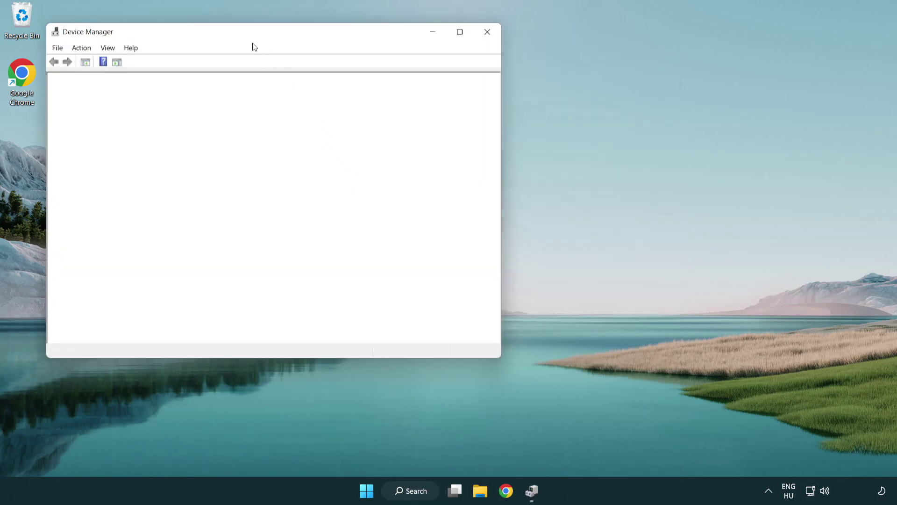
# Expand Display adapters and bring up the context menu for the VMware SVGA 3D adapter
pyautogui.moveTo(245, 36); pyautogui.dragTo(394, 91)
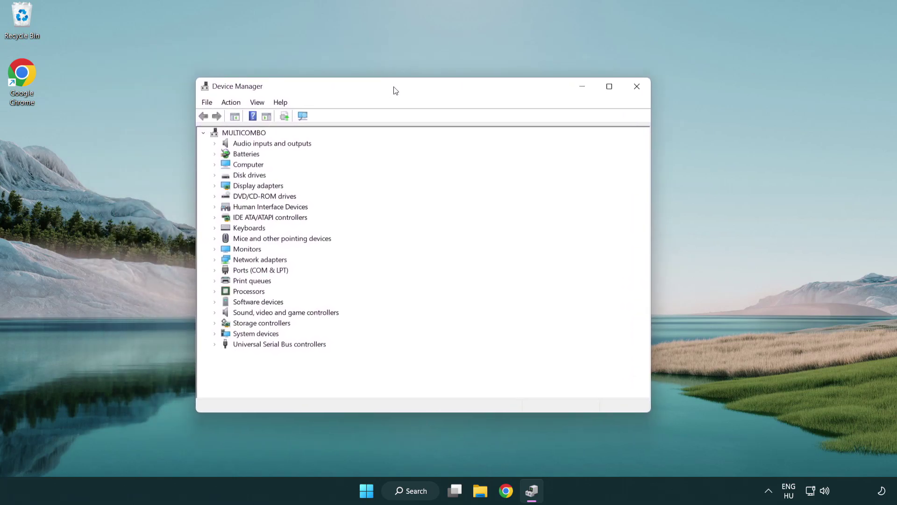
pyautogui.click(247, 188)
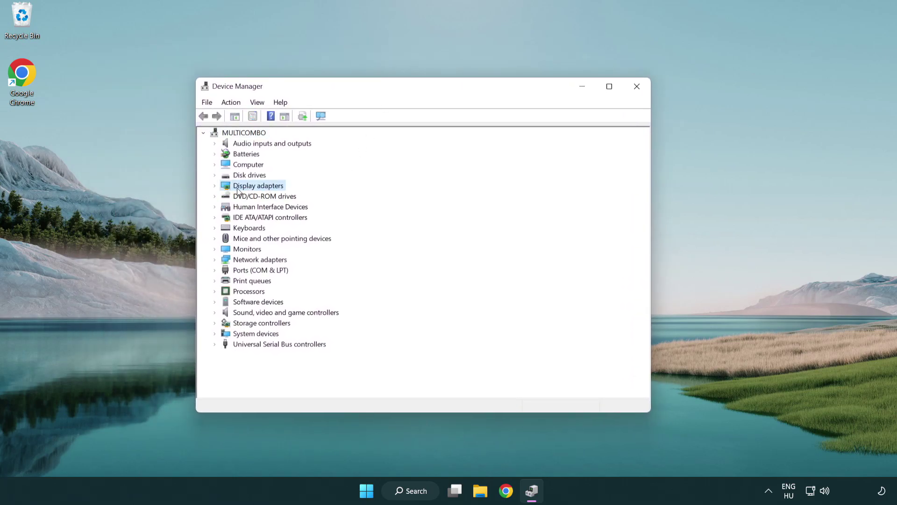
pyautogui.click(214, 186)
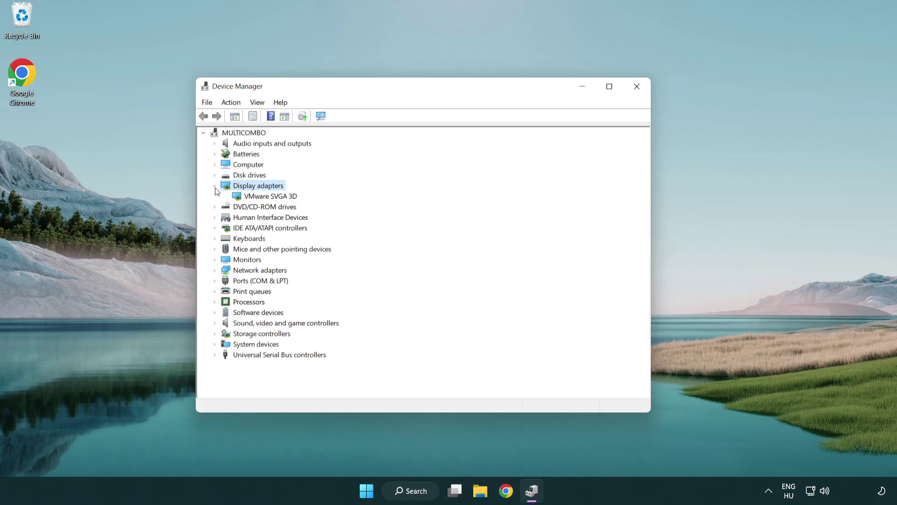
pyautogui.click(266, 200)
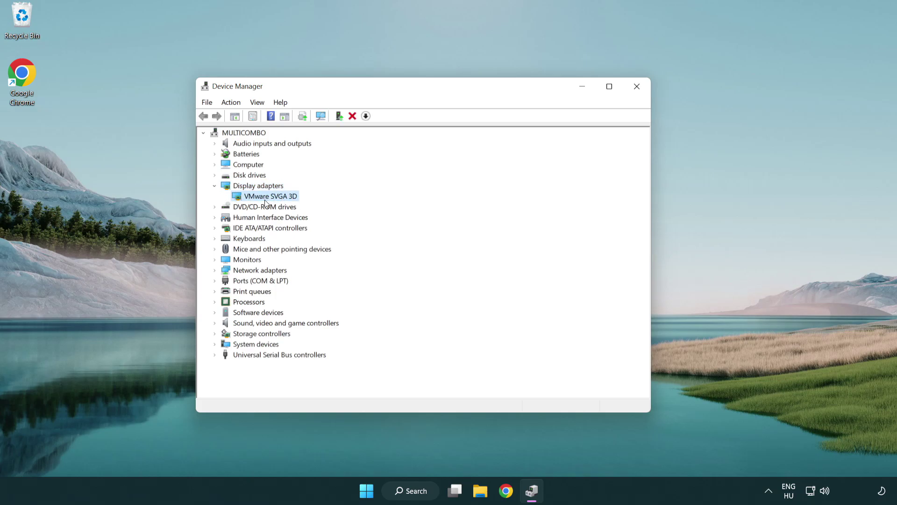
pyautogui.rightClick(267, 198)
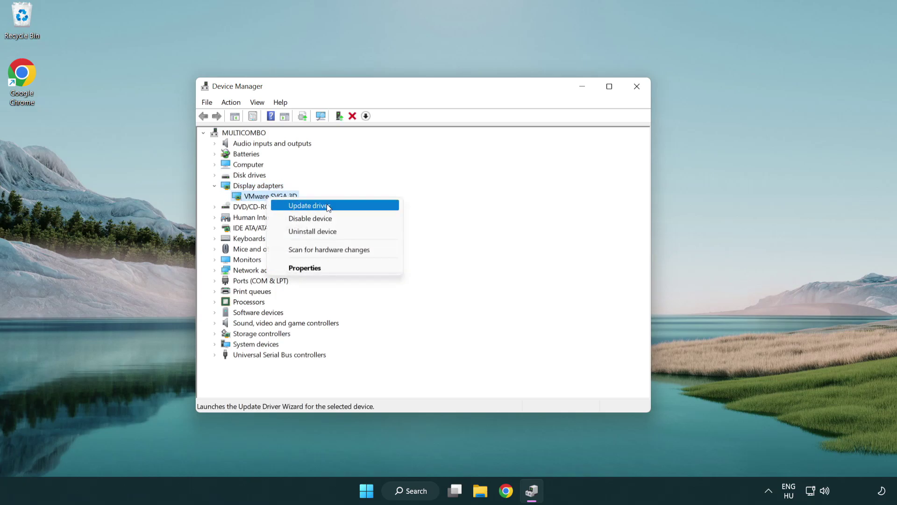
# Update the VMware SVGA 3D driver via automatic search, accept 'best drivers already installed', and close Device Manager
pyautogui.click(354, 208)
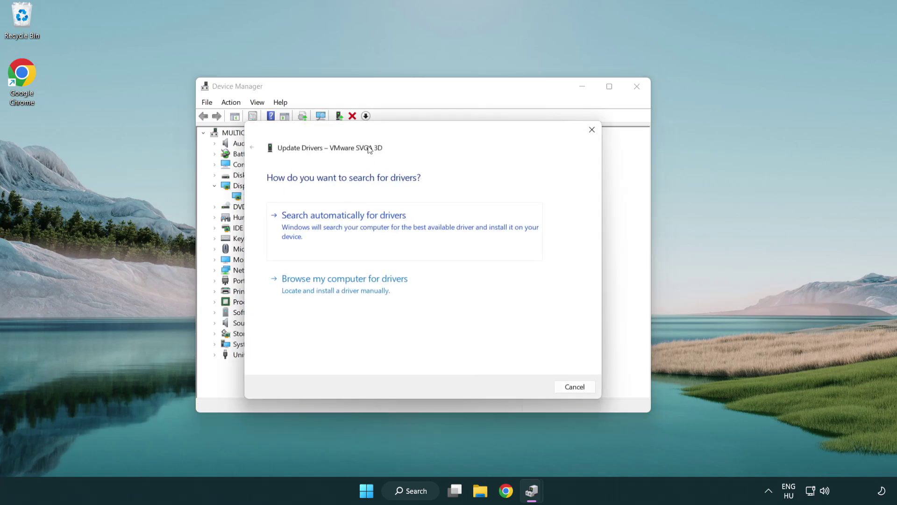
pyautogui.moveTo(378, 134); pyautogui.dragTo(394, 129)
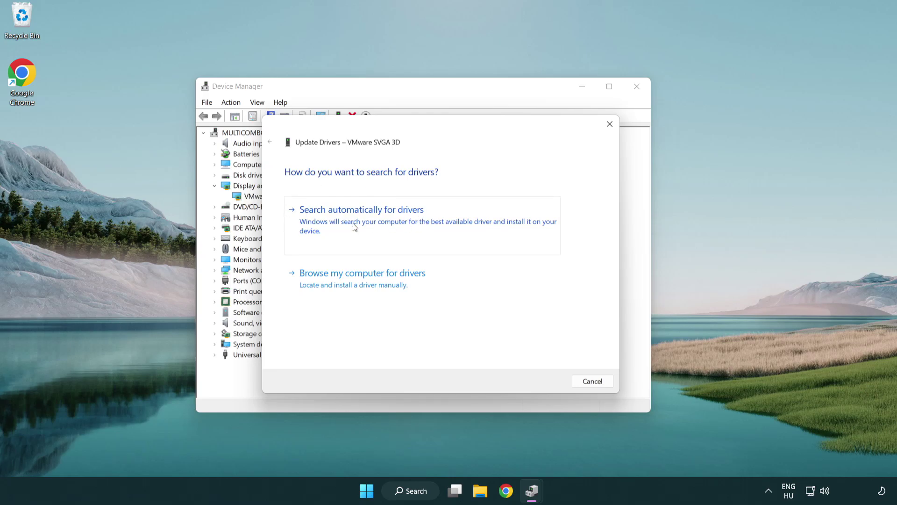
pyautogui.click(395, 221)
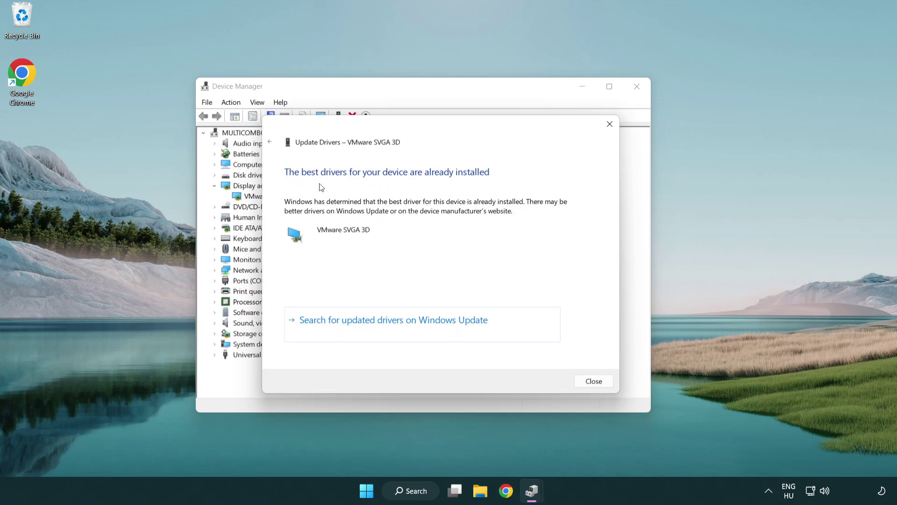
pyautogui.click(594, 383)
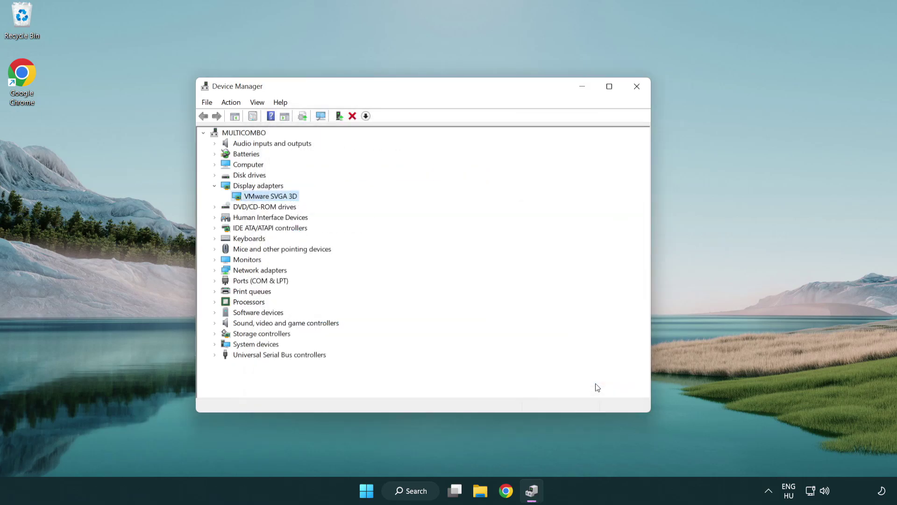
pyautogui.click(636, 86)
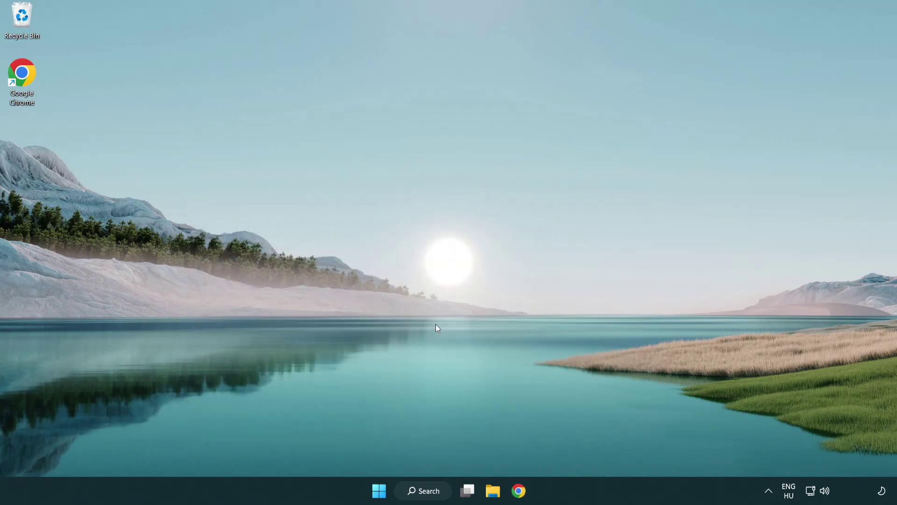
# Search for 'update' and launch Windows Update settings
pyautogui.click(429, 491)
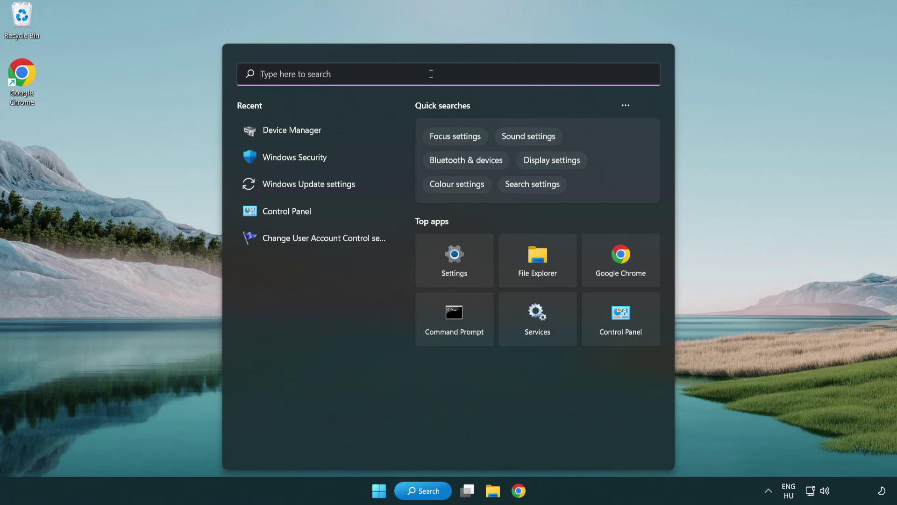
pyautogui.write('update')
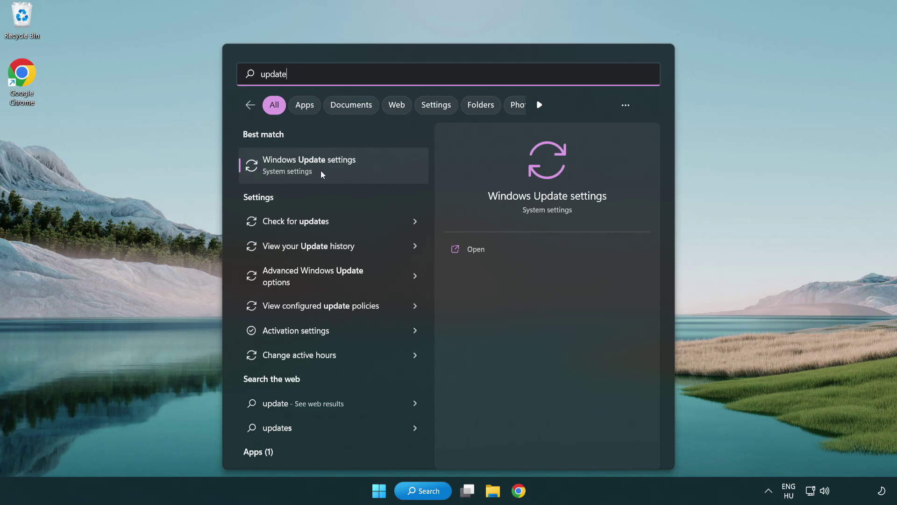
pyautogui.click(349, 169)
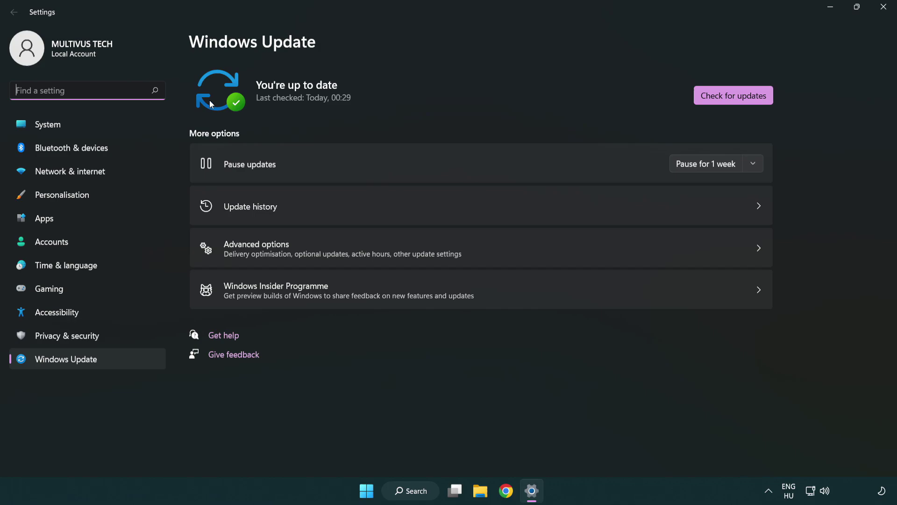
# Check for Windows updates, confirm 'You're up to date', and close Settings
pyautogui.click(751, 100)
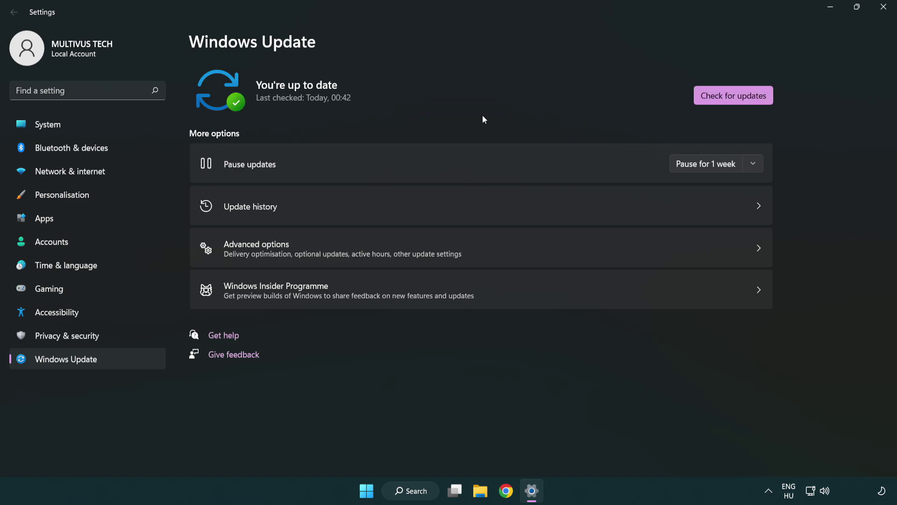
pyautogui.click(881, 14)
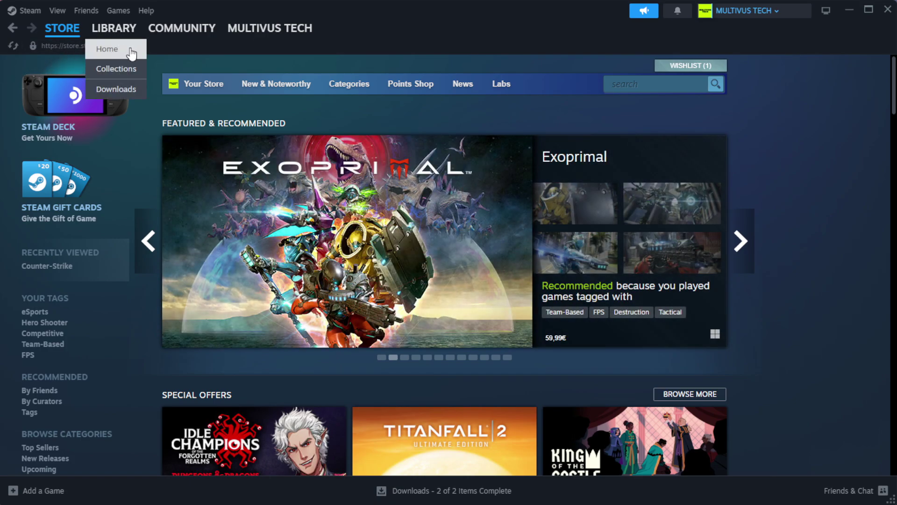
# Go to the Steam Library and bring up the context menu for YOUR NOT WORKING GAME
pyautogui.click(130, 52)
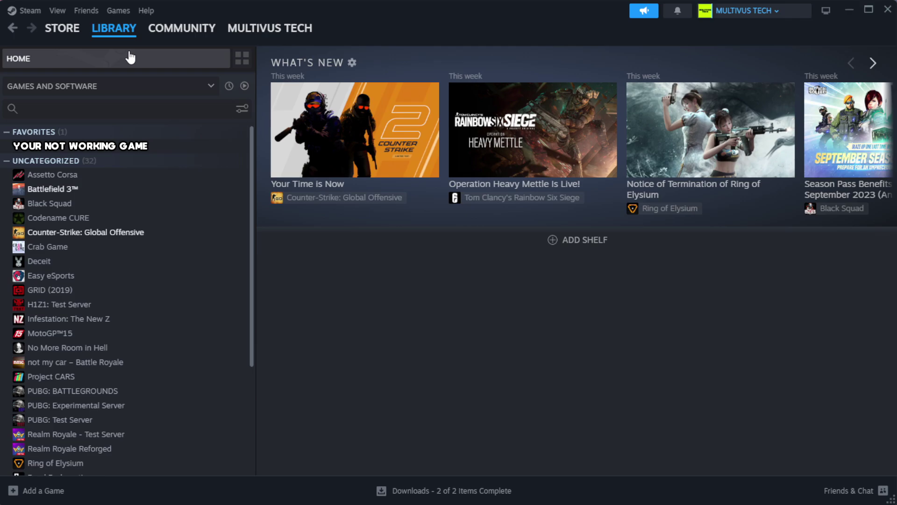
pyautogui.rightClick(221, 149)
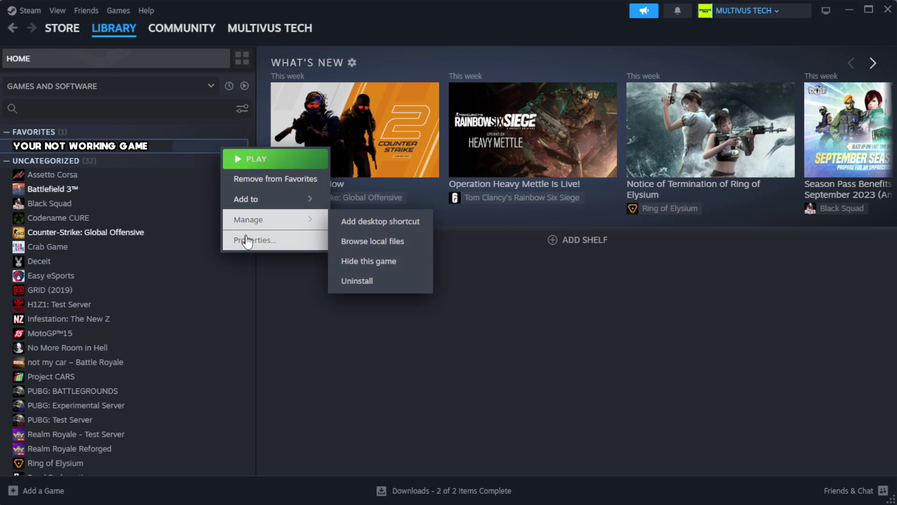
# From the game's Properties > Installed Files, verify integrity of game files (1039 files validated)
pyautogui.click(280, 242)
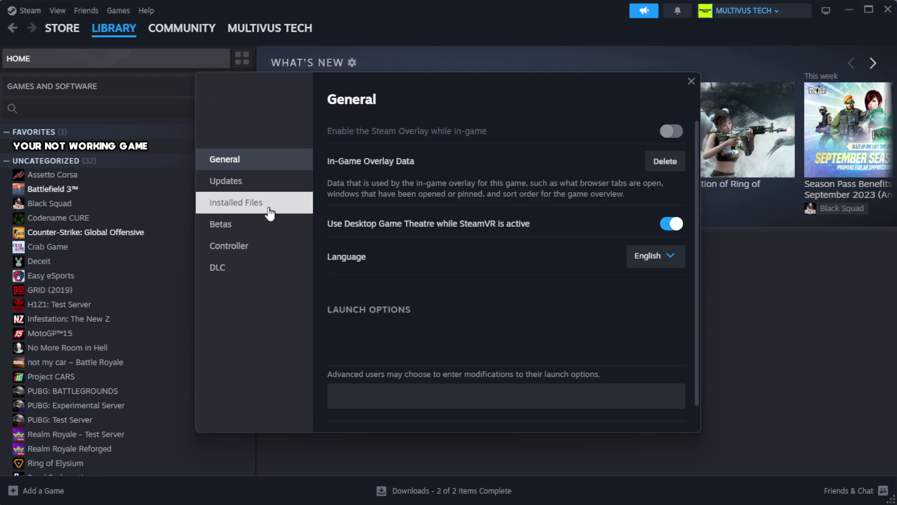
pyautogui.click(295, 213)
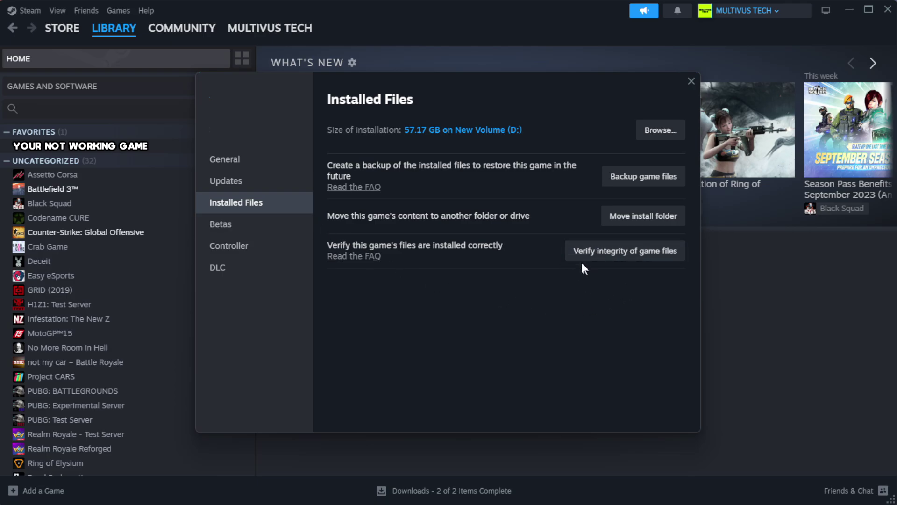
pyautogui.click(630, 254)
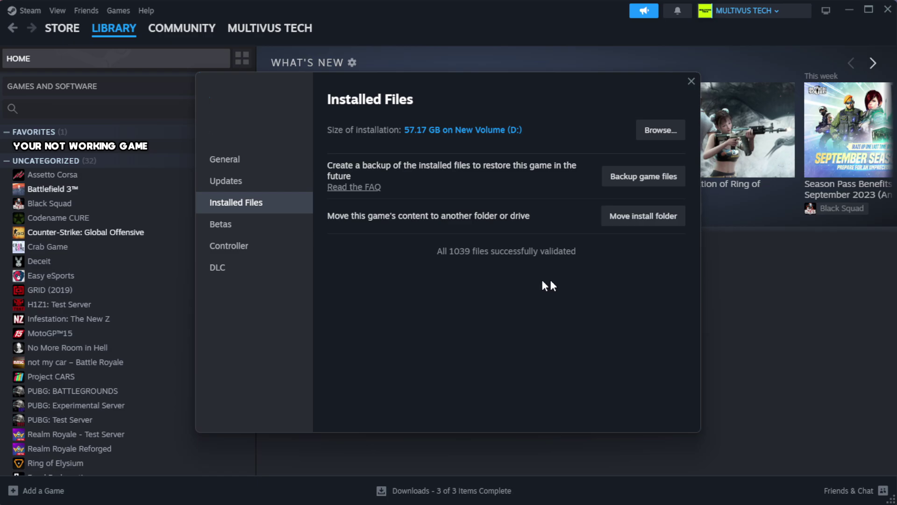
# Browse to the game's install folder and show Properties of the YOUR NOT WORKING GAME shortcut
pyautogui.click(659, 130)
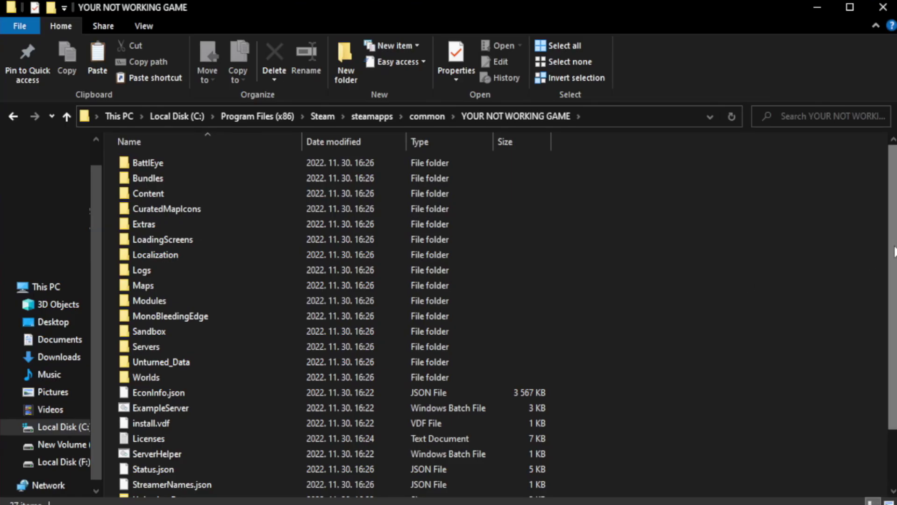
pyautogui.moveTo(893, 275); pyautogui.dragTo(896, 334)
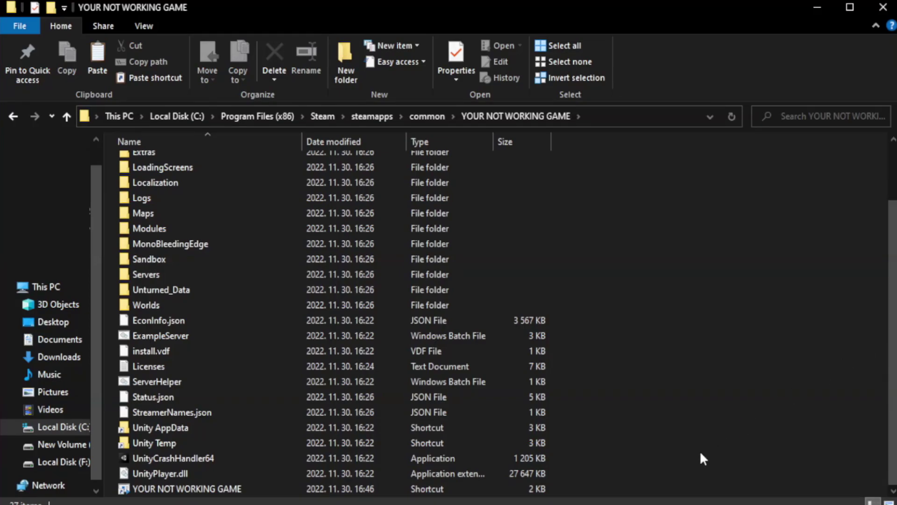
pyautogui.click(350, 491)
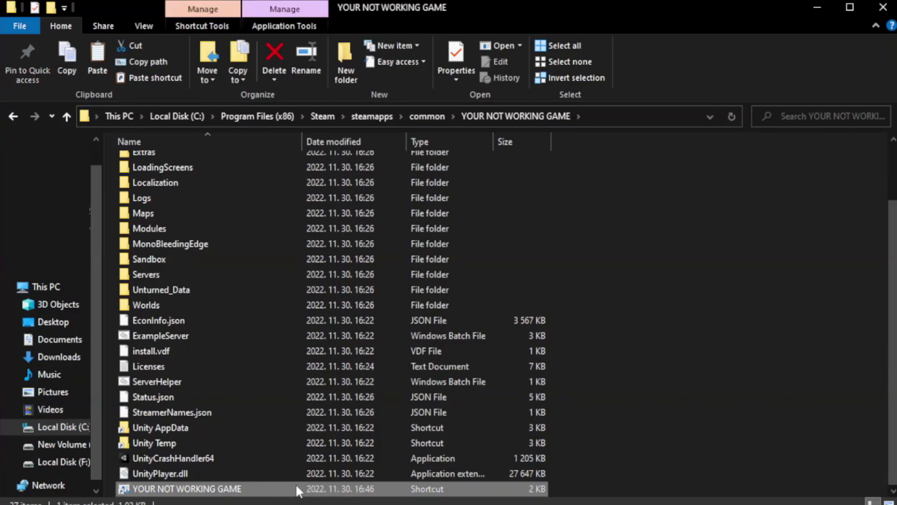
pyautogui.rightClick(299, 491)
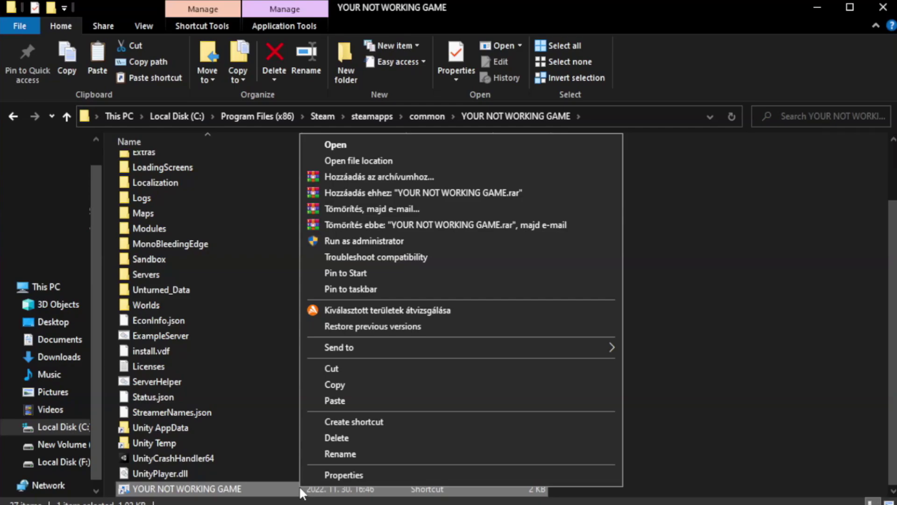
pyautogui.click(456, 475)
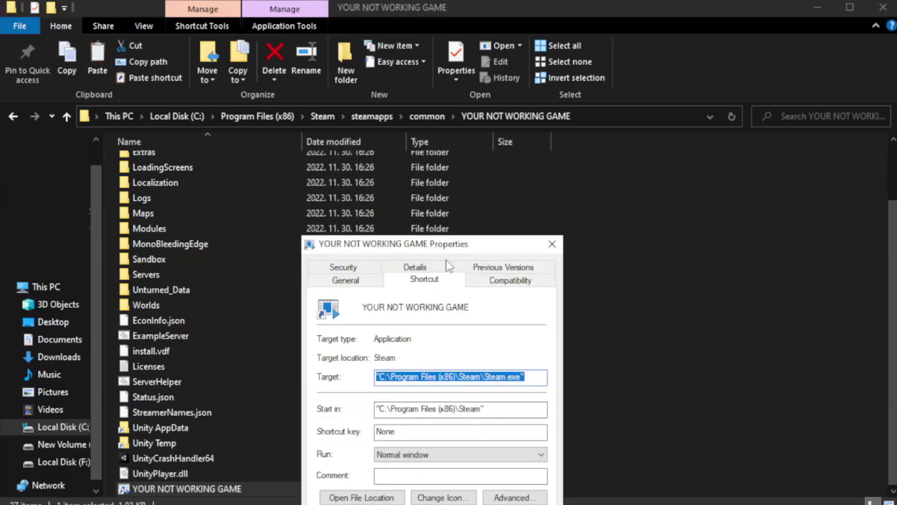
# Move the Properties dialog into view and switch to its Compatibility settings
pyautogui.moveTo(451, 247); pyautogui.dragTo(451, 91)
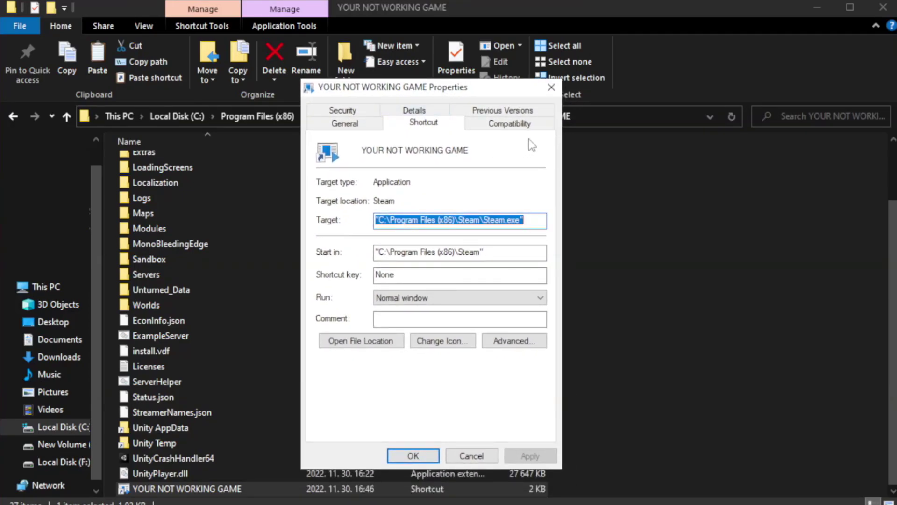
pyautogui.click(506, 127)
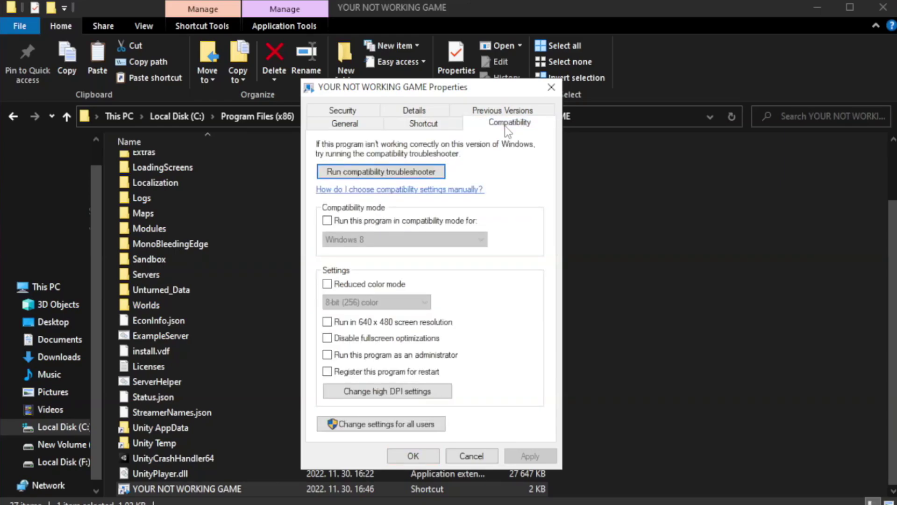
# Enable Windows 8 compatibility mode, run as administrator, disable fullscreen optimizations, and apply
pyautogui.click(355, 220)
pyautogui.click(384, 238)
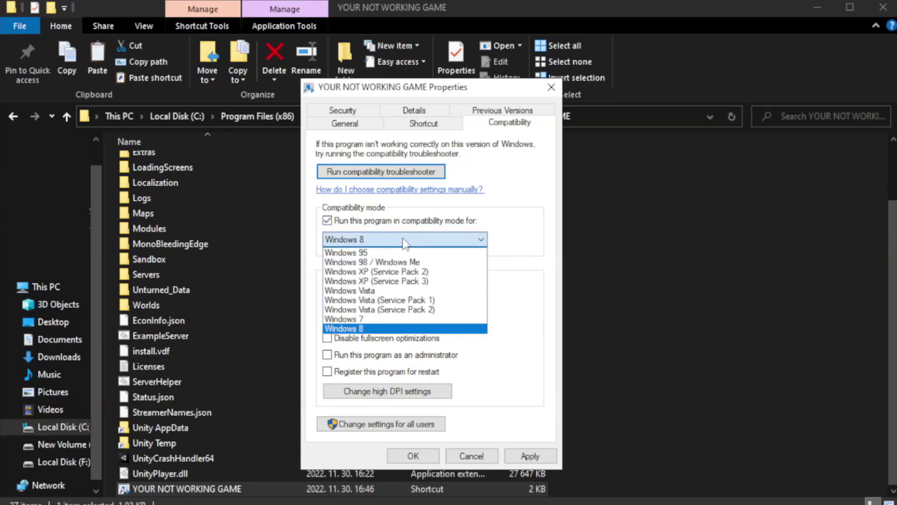
pyautogui.click(379, 329)
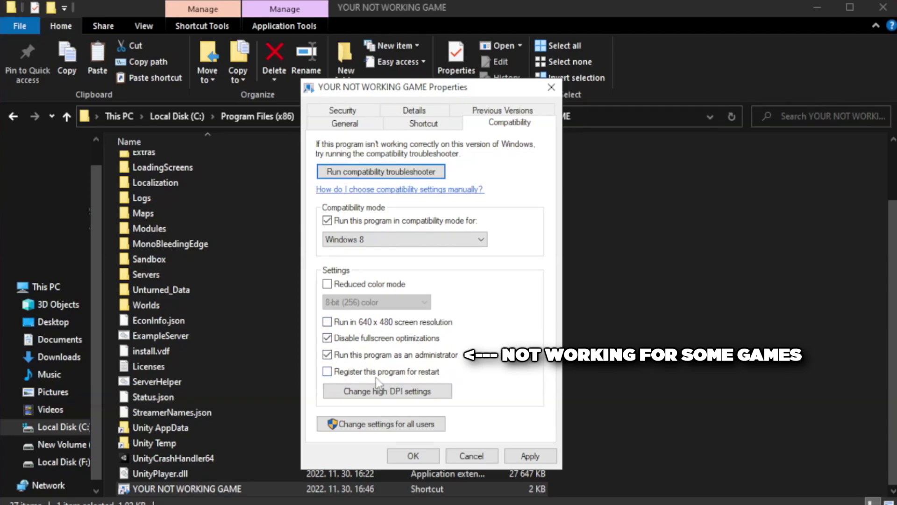
pyautogui.click(525, 459)
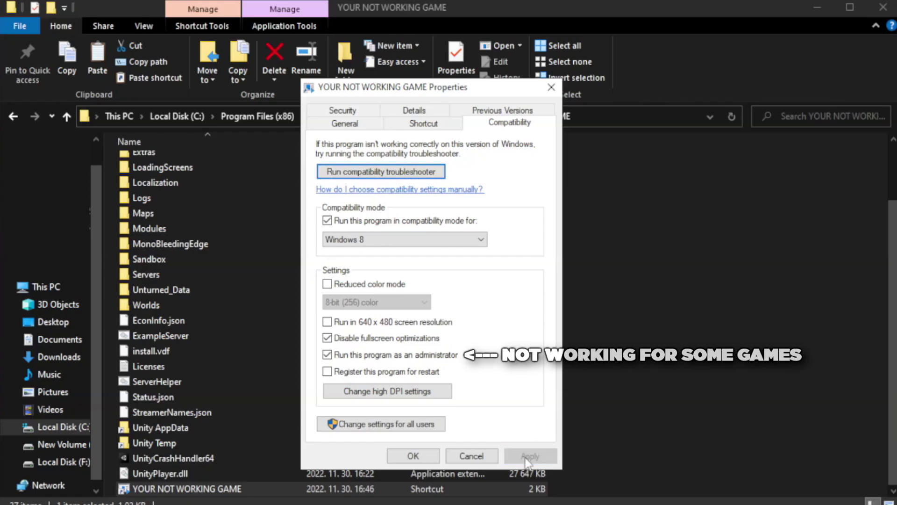
pyautogui.click(412, 457)
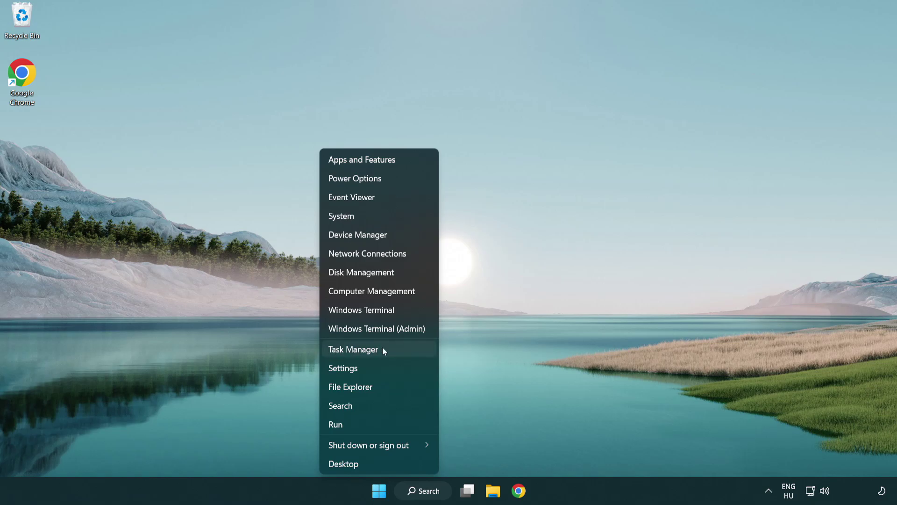
# Launch Task Manager from the Start button's context menu
pyautogui.click(396, 353)
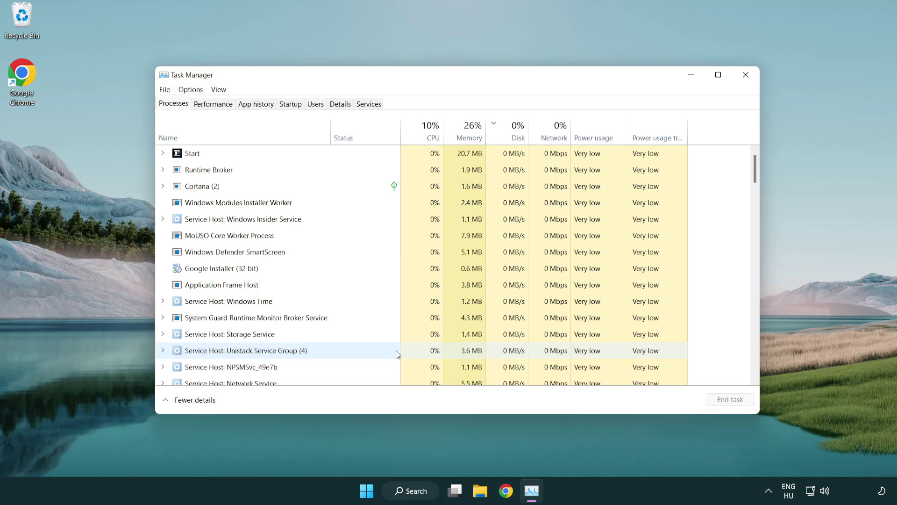
# Disable Terminal and Phone Link in Task Manager's Startup apps list
pyautogui.click(291, 104)
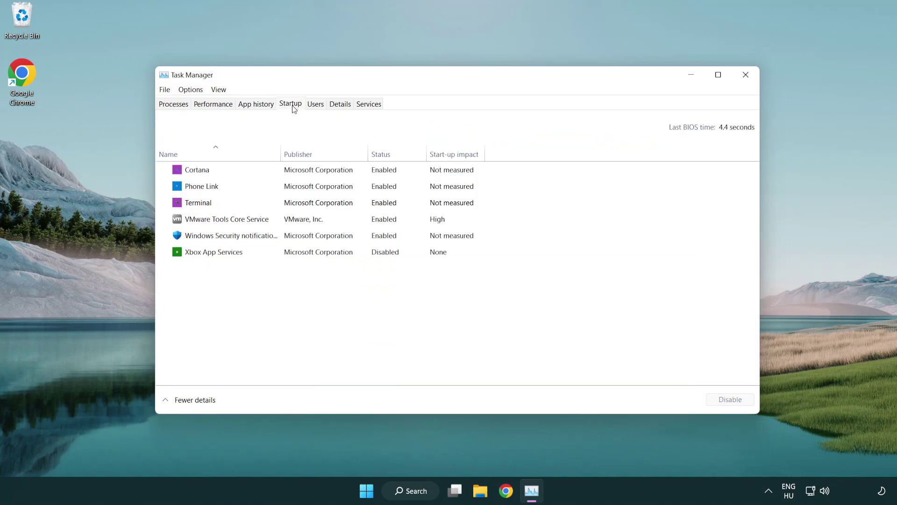
pyautogui.click(292, 204)
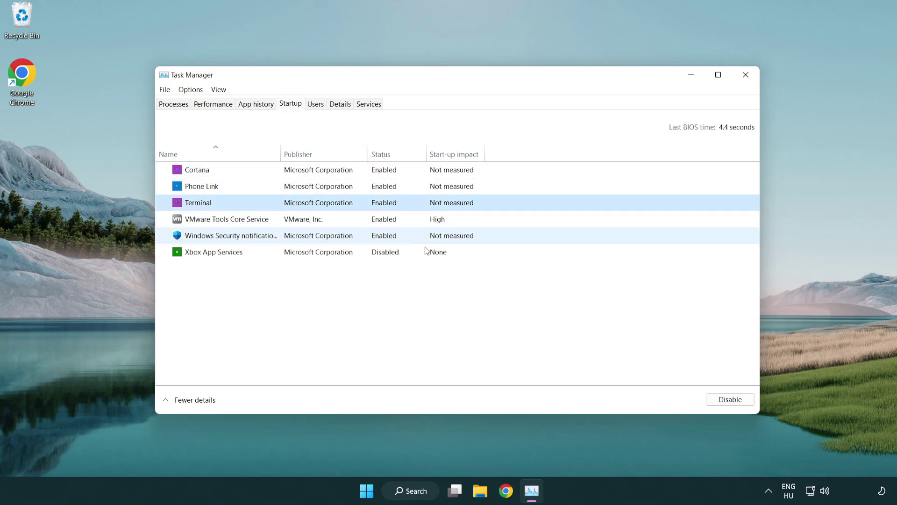
pyautogui.click(714, 399)
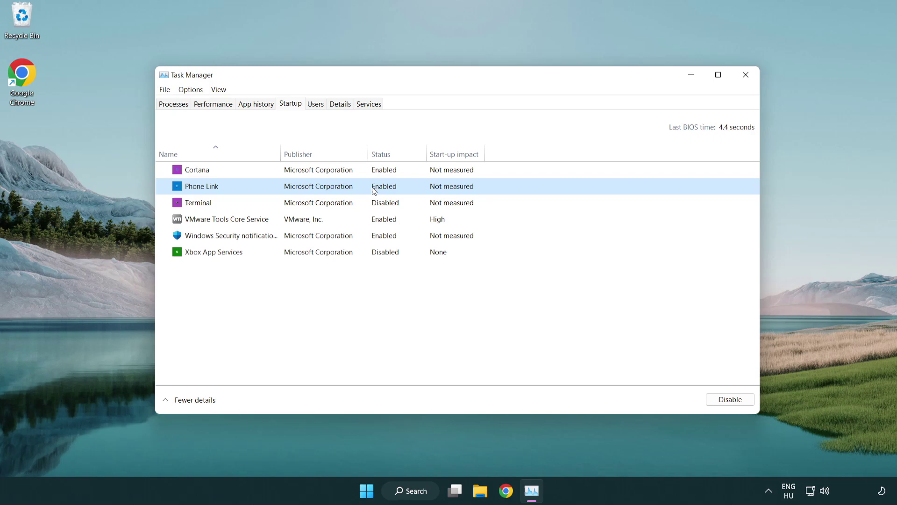
pyautogui.click(729, 401)
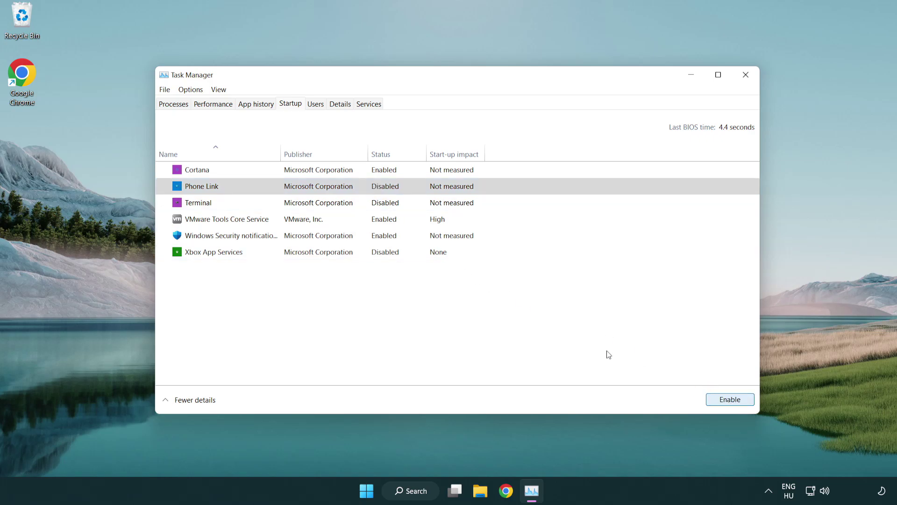
# Disable Cortana and Windows Security notification at startup, then close Task Manager
pyautogui.click(321, 175)
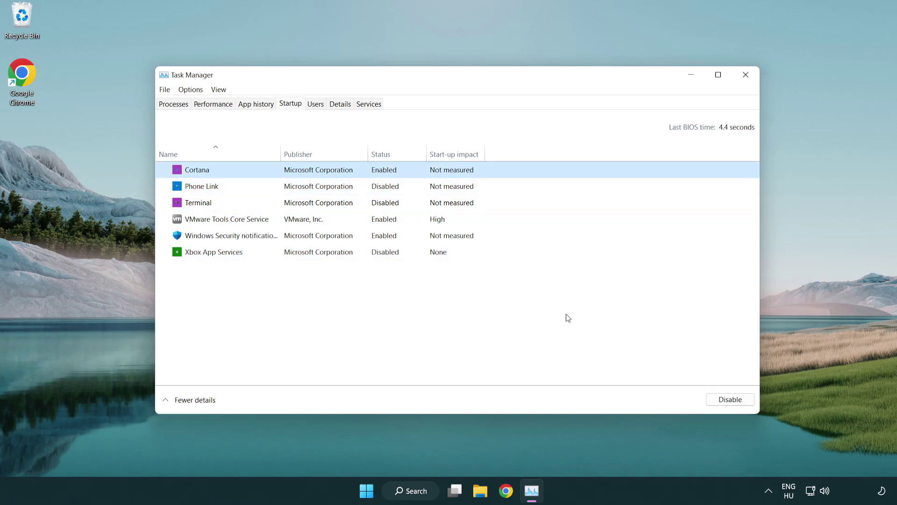
pyautogui.click(729, 400)
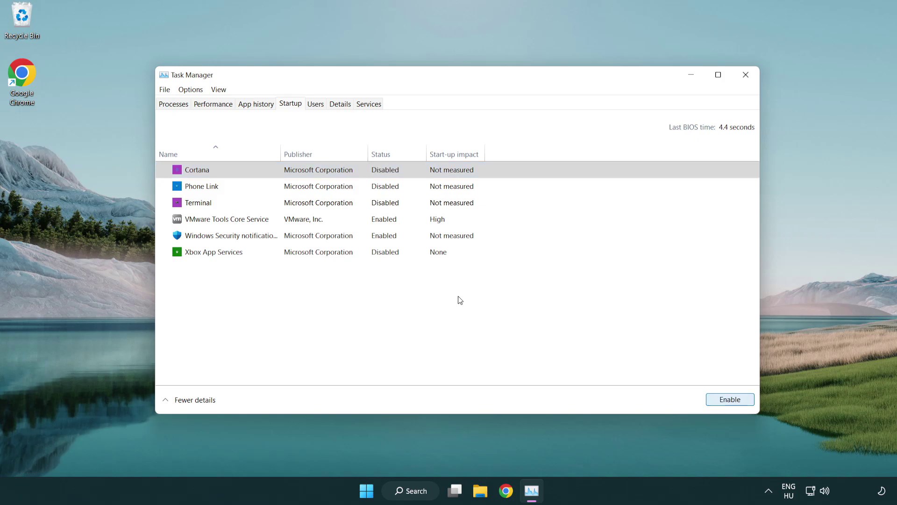
pyautogui.click(426, 240)
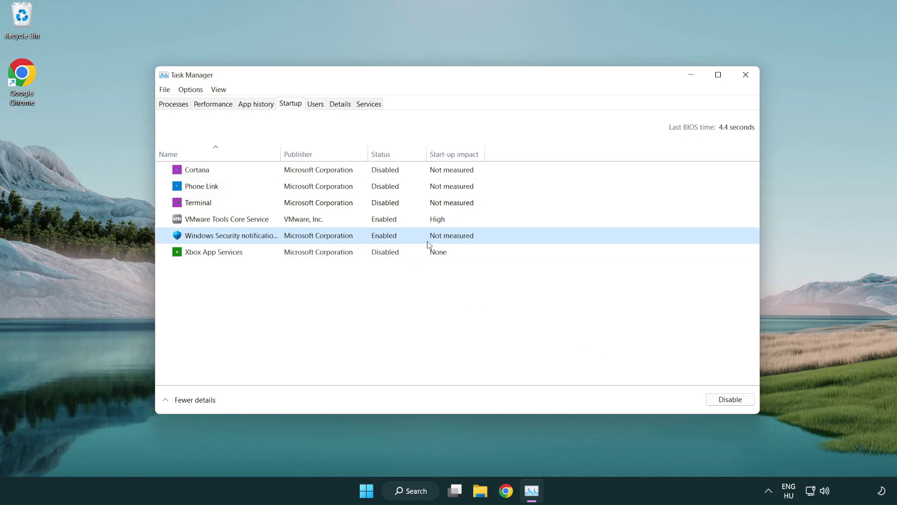
pyautogui.click(726, 401)
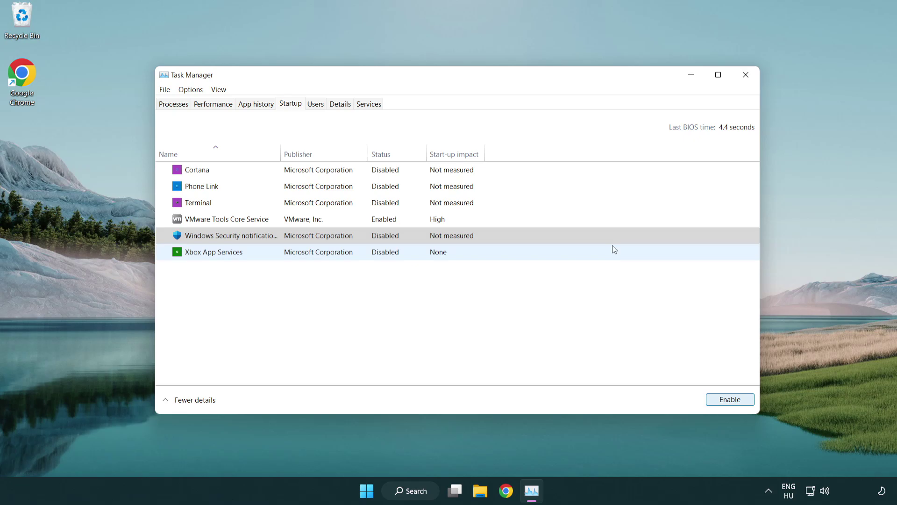
pyautogui.click(746, 75)
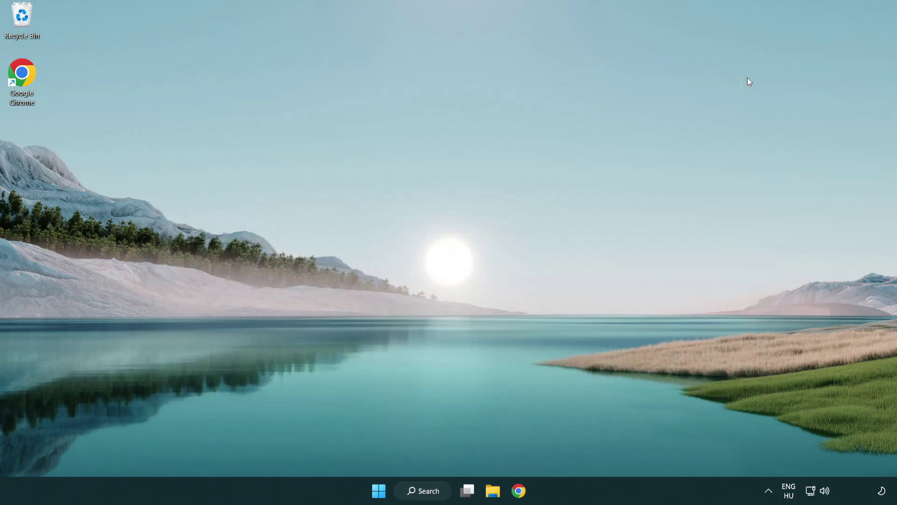
# Restore Chrome and download the DirectX End-User Runtime Web Installer from Microsoft
pyautogui.click(519, 491)
pyautogui.scroll(2, 420, 420)
pyautogui.scroll(1, 372, 394)
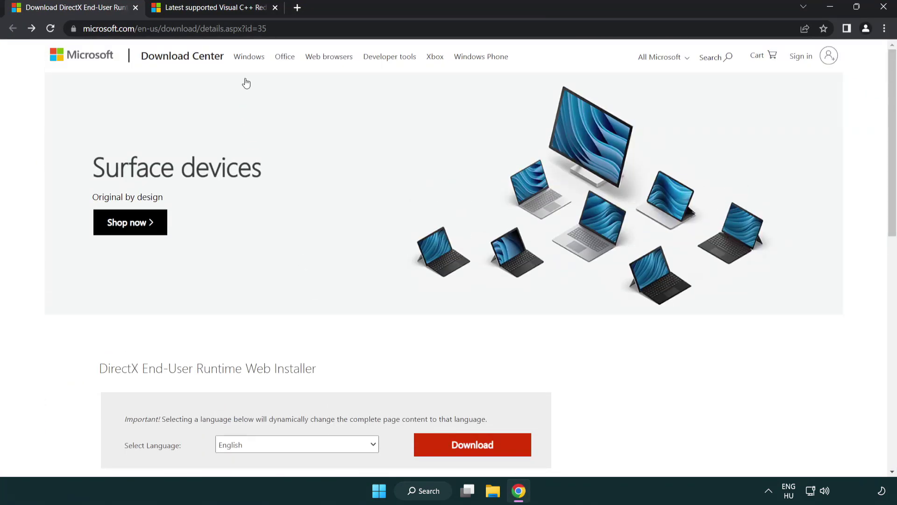
pyautogui.click(387, 29)
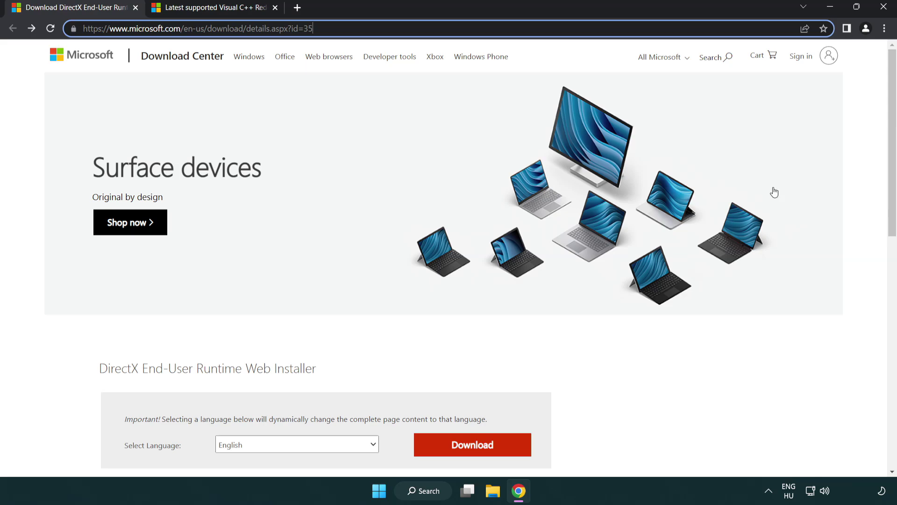
pyautogui.click(860, 204)
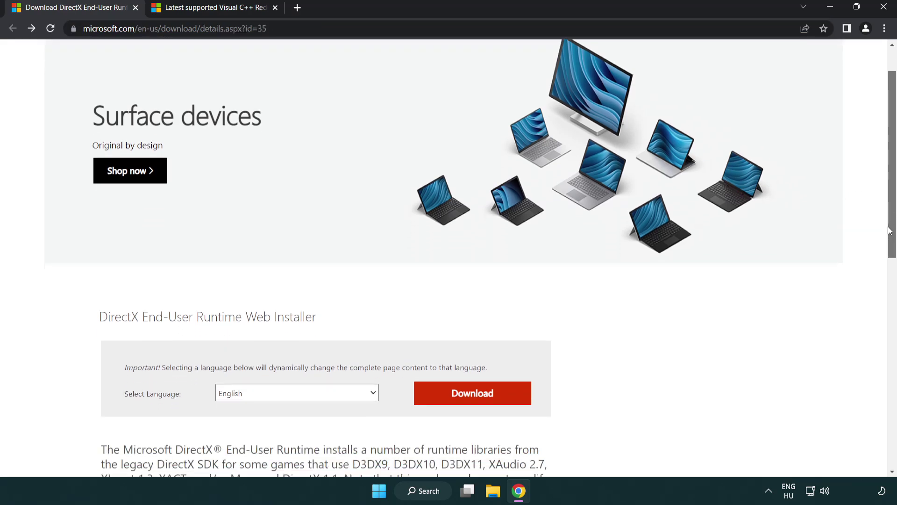
pyautogui.moveTo(890, 203); pyautogui.dragTo(888, 259)
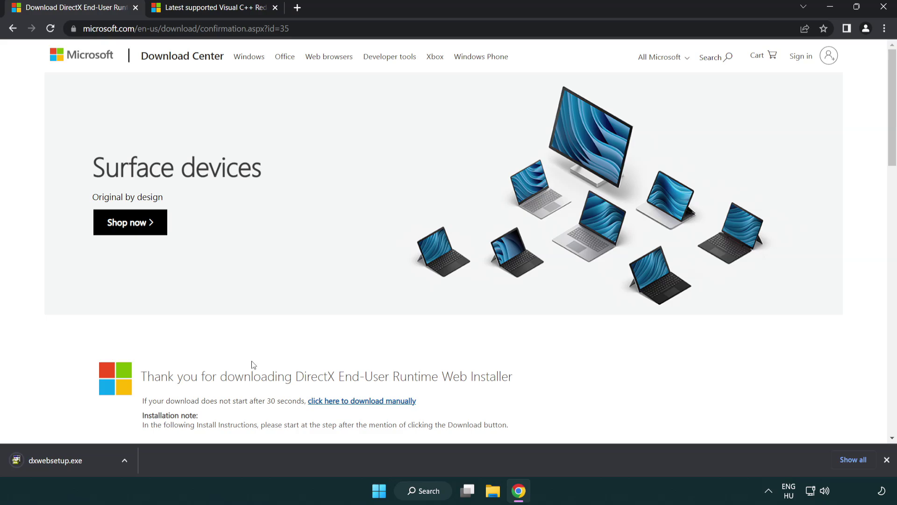
# Run the DirectX web installer and accept its licence agreement
pyautogui.click(58, 462)
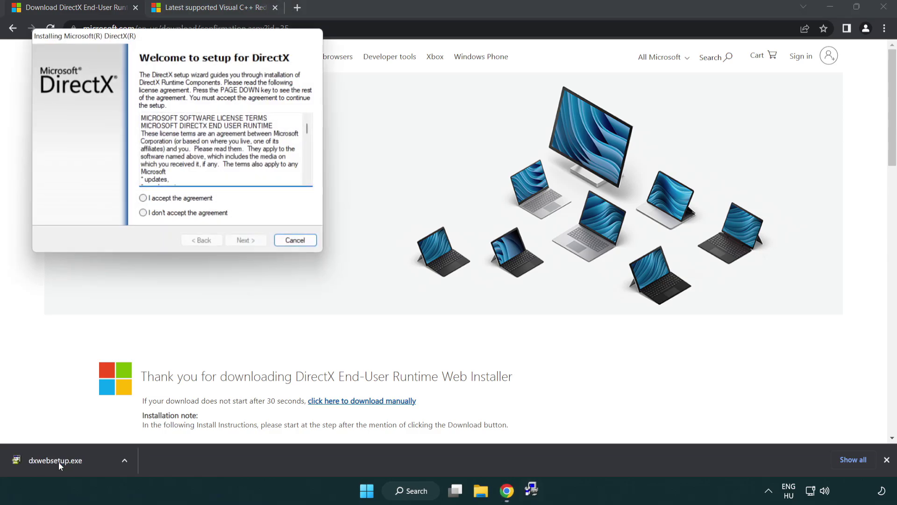
pyautogui.moveTo(136, 42); pyautogui.dragTo(395, 142)
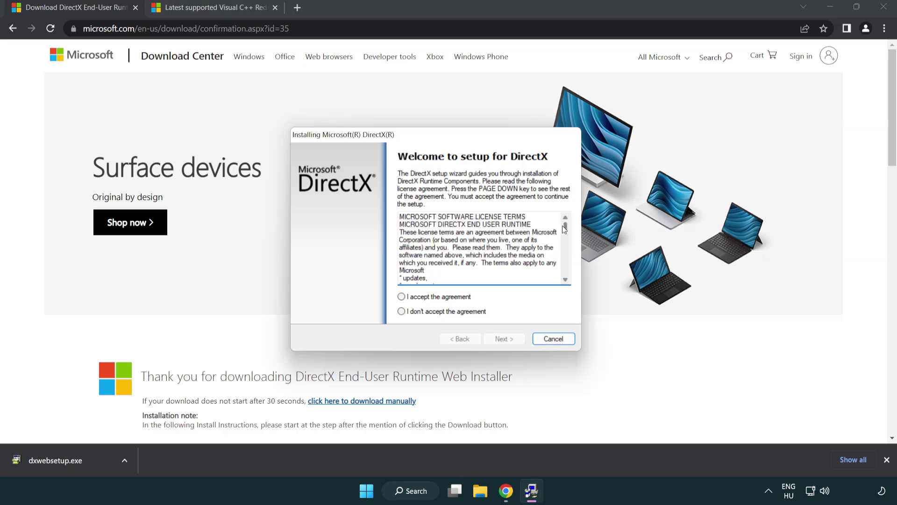
pyautogui.moveTo(565, 232); pyautogui.dragTo(565, 270)
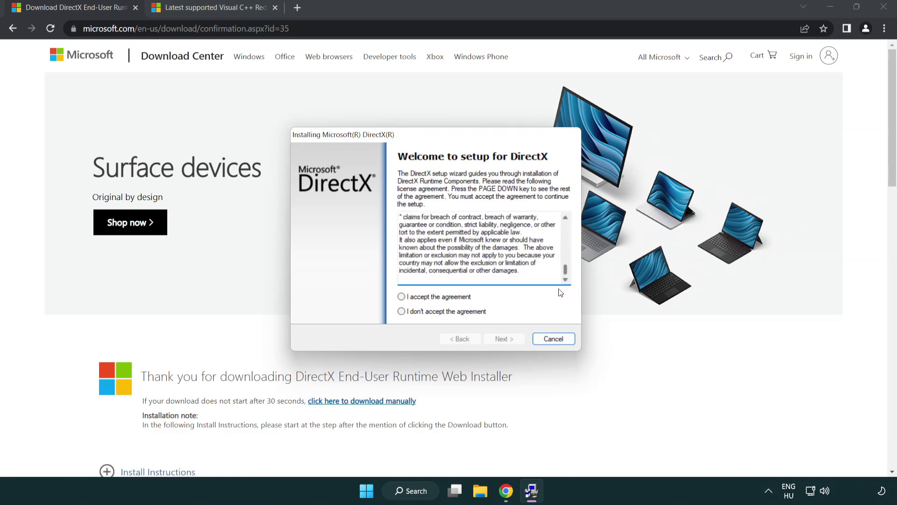
pyautogui.click(402, 298)
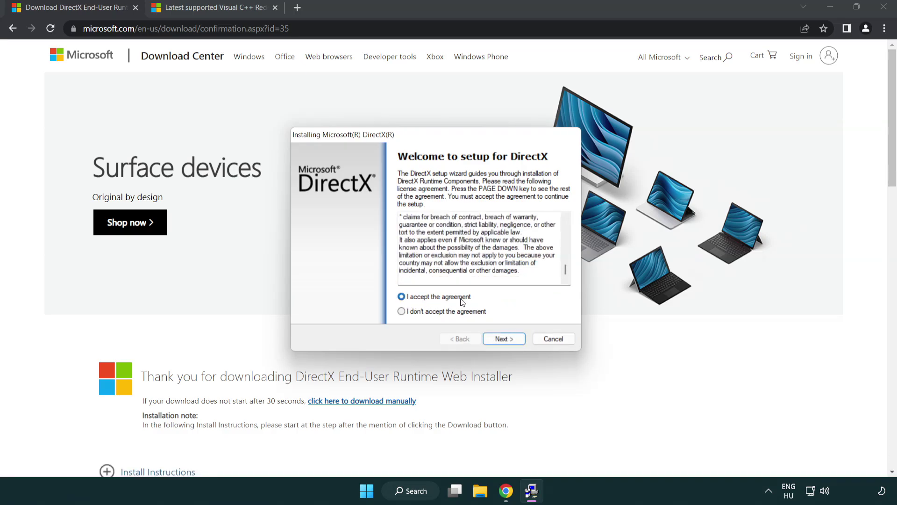
pyautogui.click(506, 340)
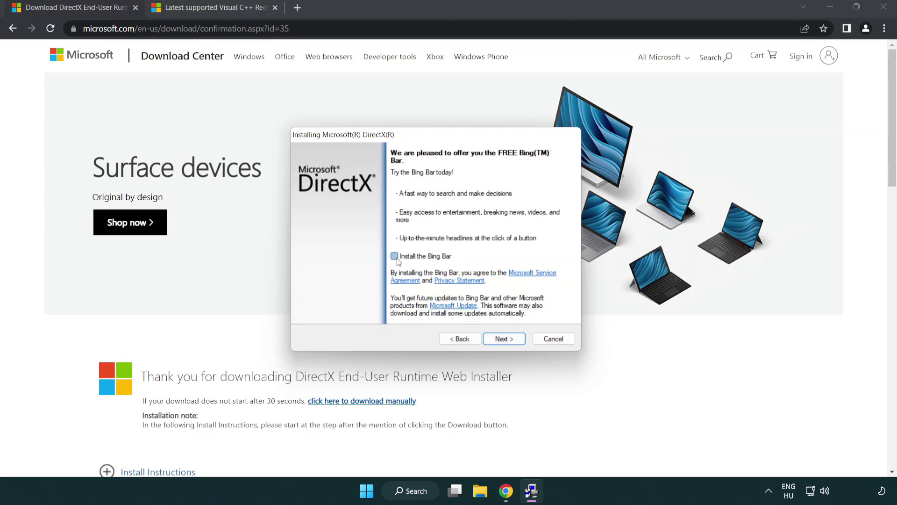
# Skip the Bing Bar offer and finish setup, DirectX already being up to date
pyautogui.click(506, 341)
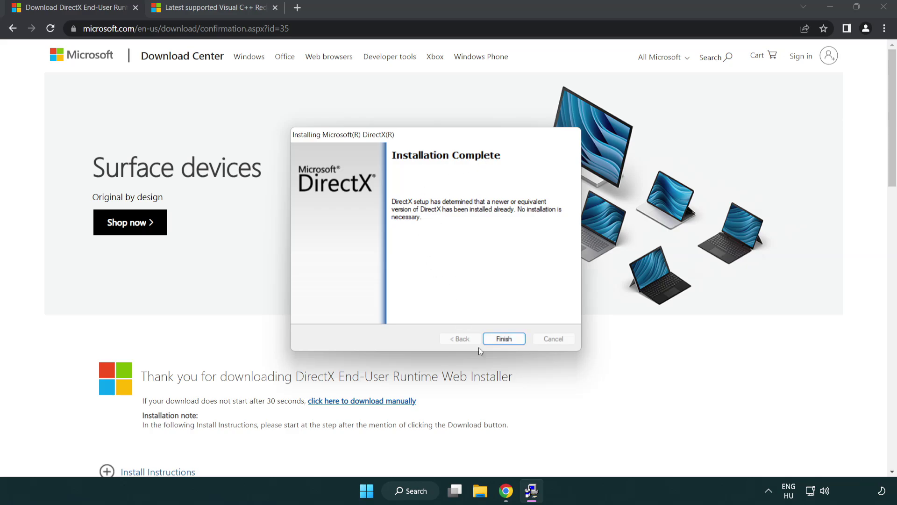
pyautogui.click(504, 338)
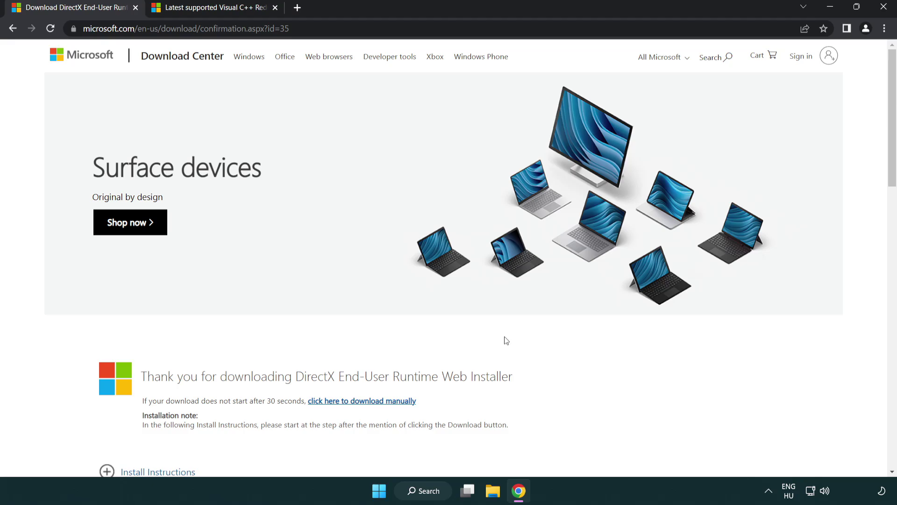
# Close the DirectX tab and return to the Visual C++ Redistributable downloads page
pyautogui.click(136, 7)
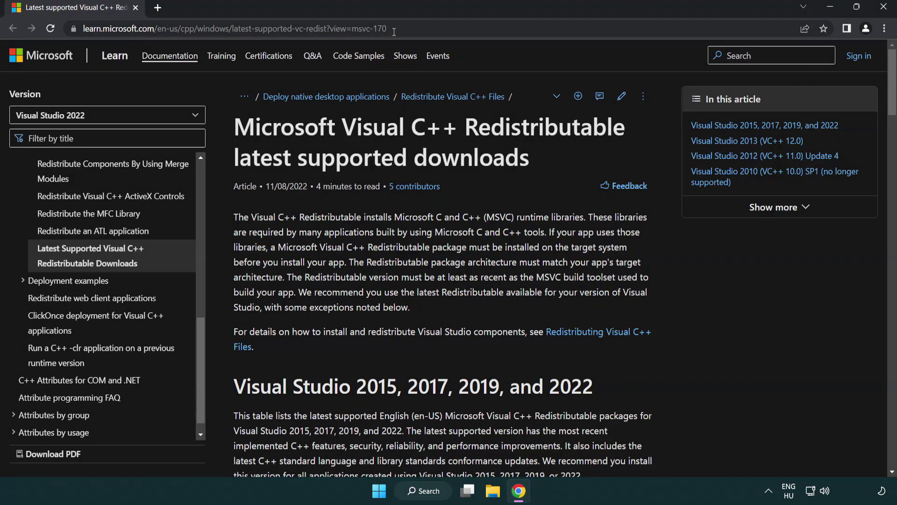
pyautogui.click(413, 29)
pyautogui.moveTo(413, 29); pyautogui.dragTo(334, 30)
pyautogui.click(334, 30)
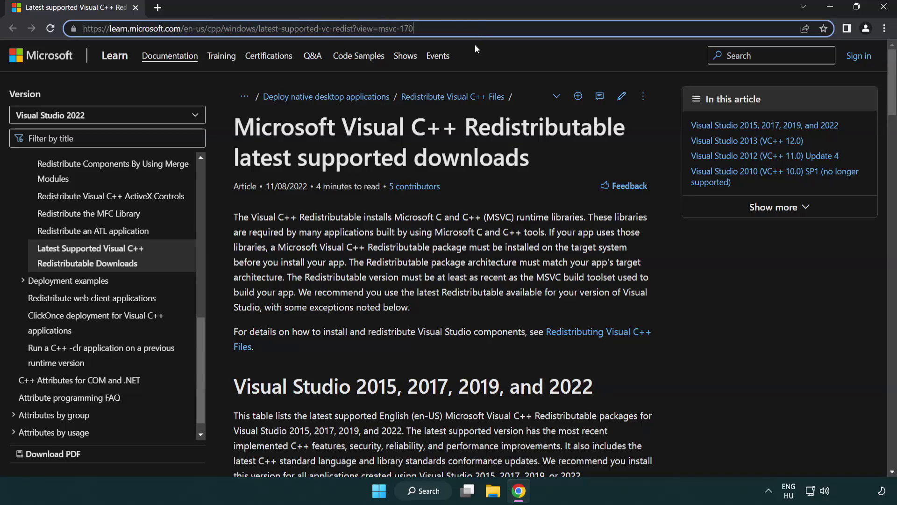
pyautogui.click(461, 148)
pyautogui.scroll(-2, 462, 157)
pyautogui.scroll(-2, 462, 157)
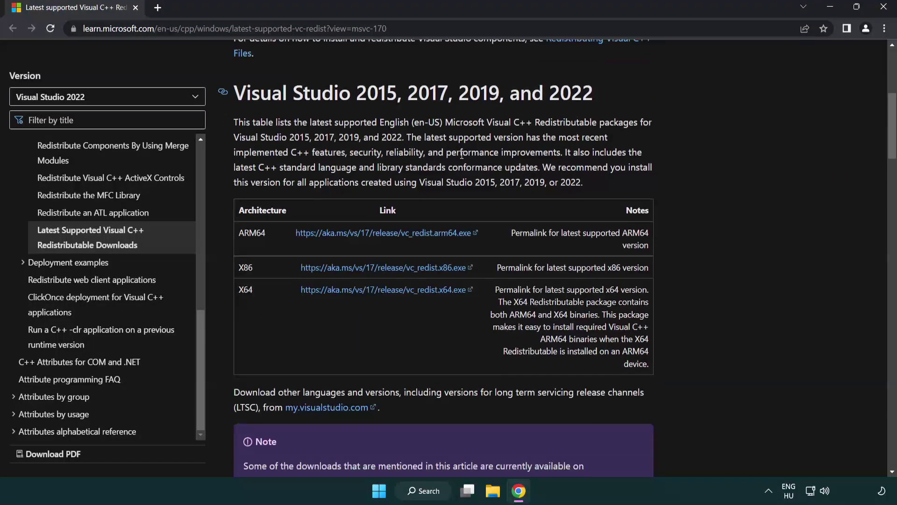
# Download the ARM64, x86 and x64 Visual C++ Redistributable installers
pyautogui.click(368, 234)
pyautogui.click(371, 268)
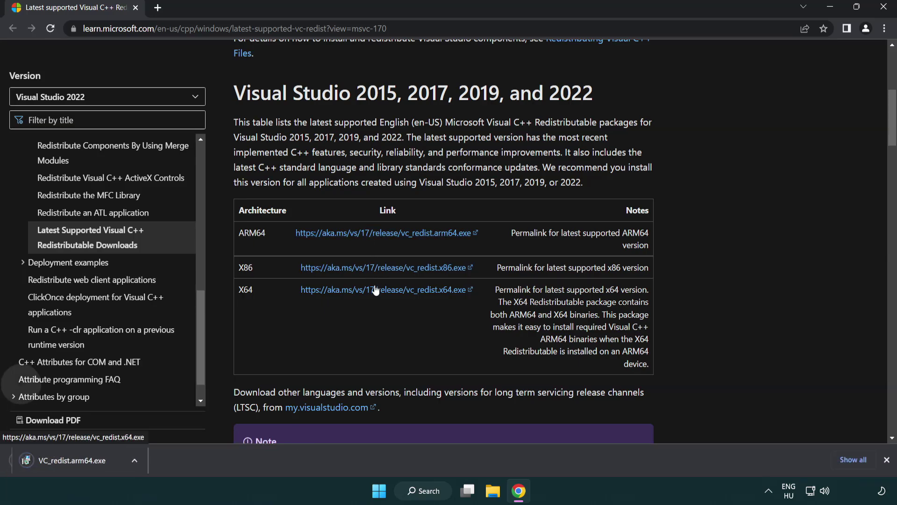
pyautogui.click(374, 290)
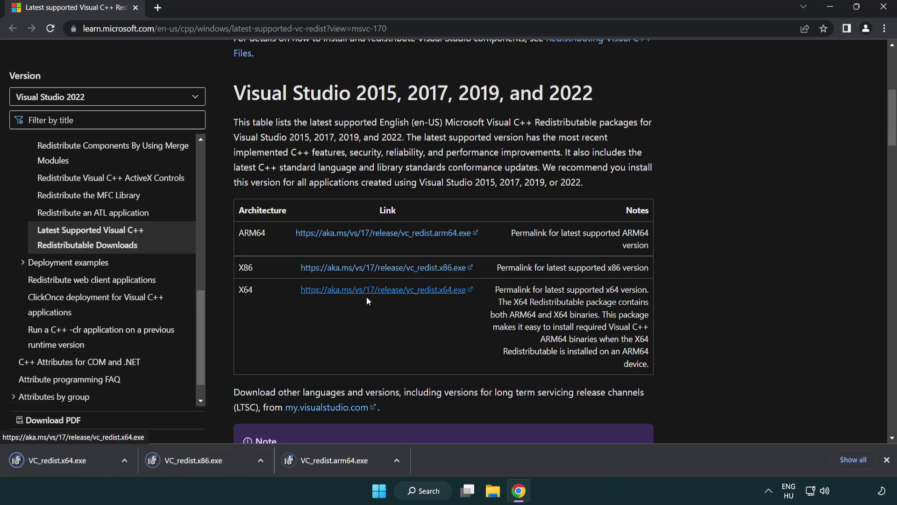
# Run VC_redist.arm64.exe, agree and install, then close its unsupported-processor failure
pyautogui.click(343, 462)
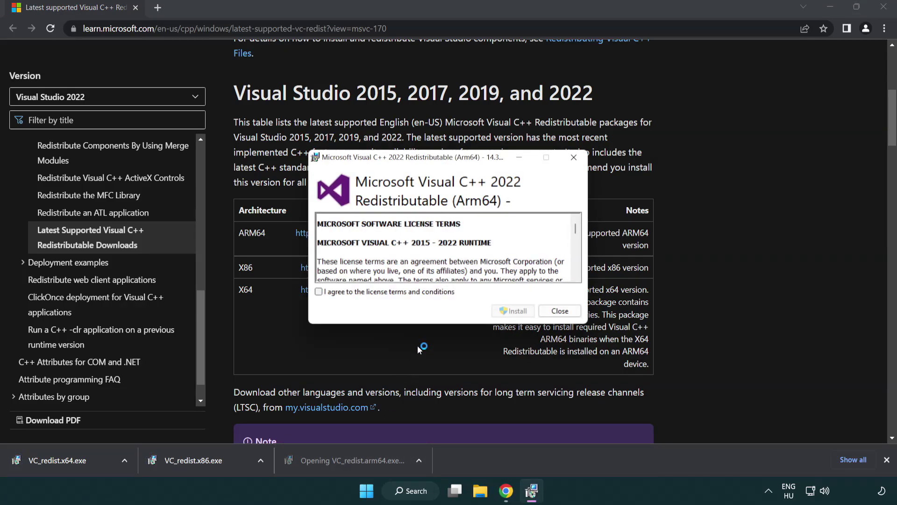
pyautogui.moveTo(575, 225); pyautogui.dragTo(584, 273)
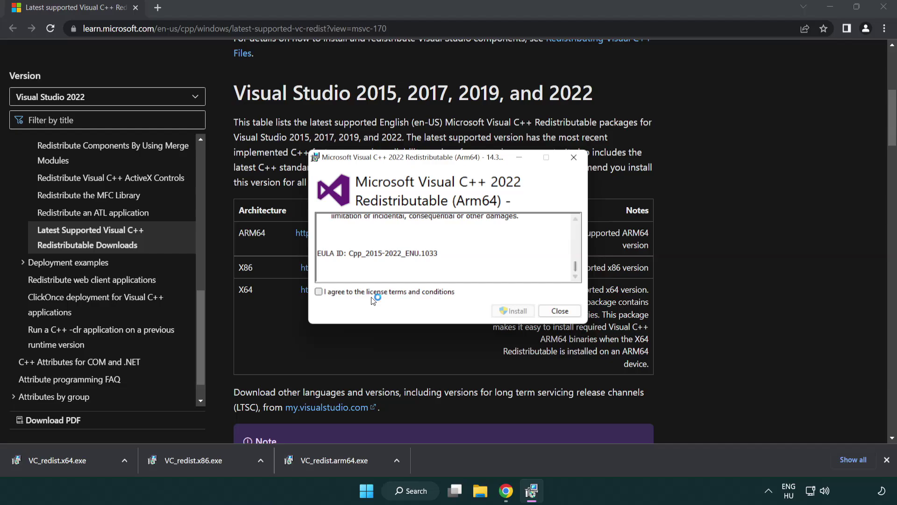
pyautogui.click(319, 292)
pyautogui.click(500, 311)
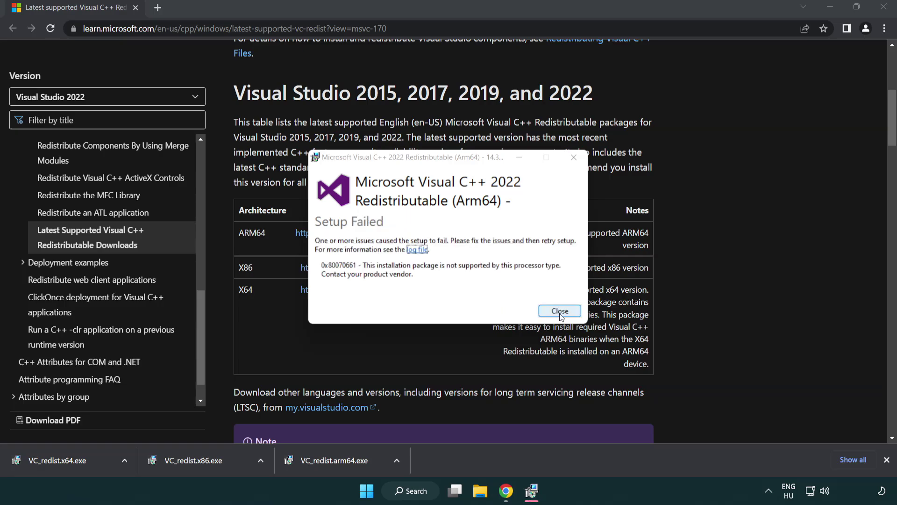
pyautogui.click(560, 311)
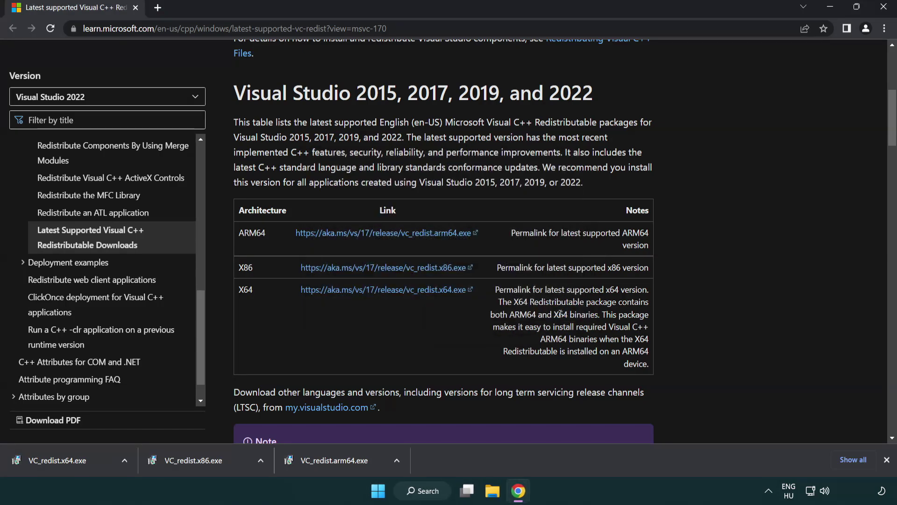
# Install the x86 and x64 Visual C++ 2015-2022 Redistributables and close both without restarting
pyautogui.click(200, 466)
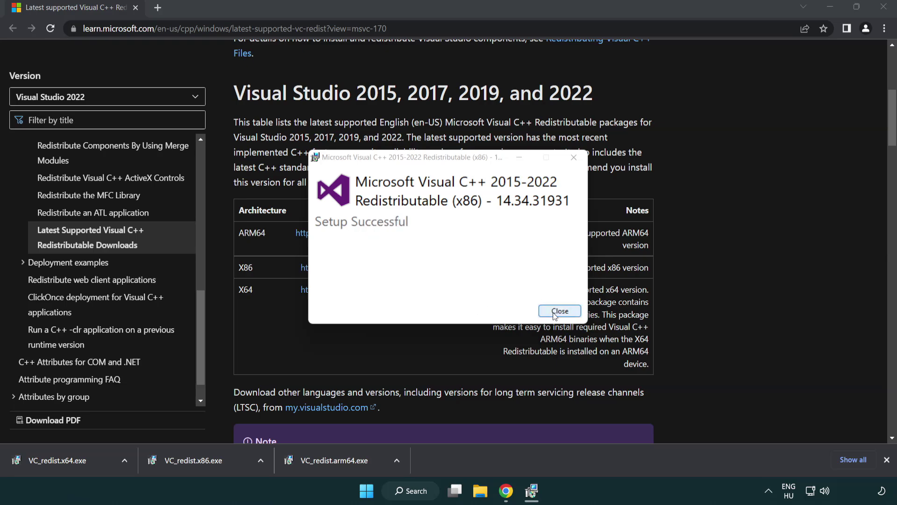
pyautogui.click(560, 311)
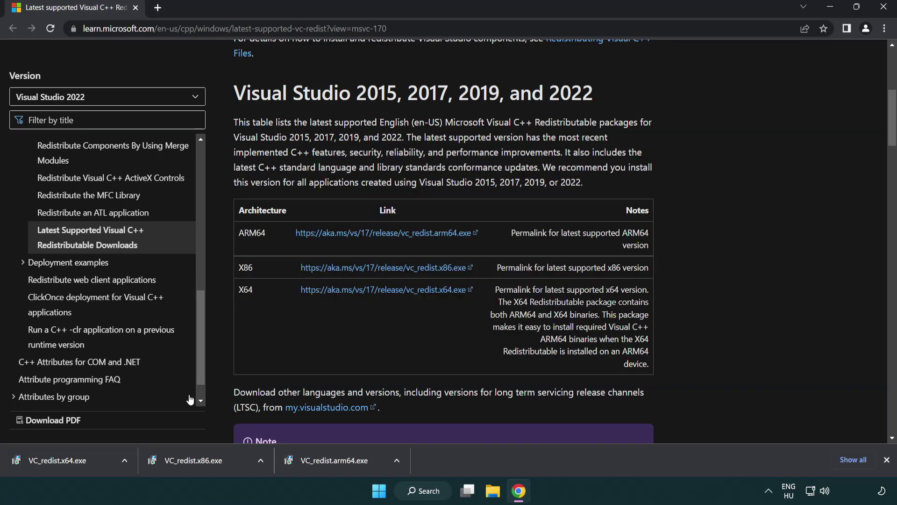
pyautogui.click(67, 458)
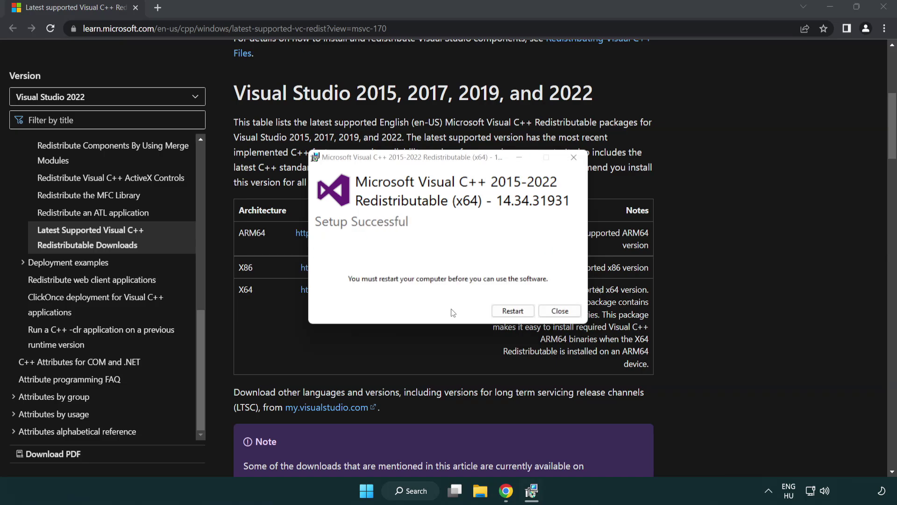
pyautogui.click(560, 311)
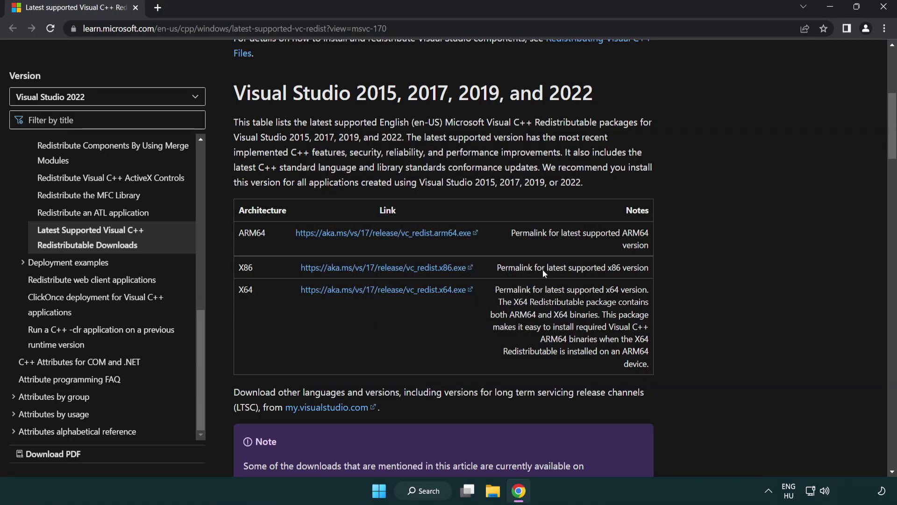
# Close Chrome, search for cmd and show Command Prompt's Run as administrator option
pyautogui.click(884, 9)
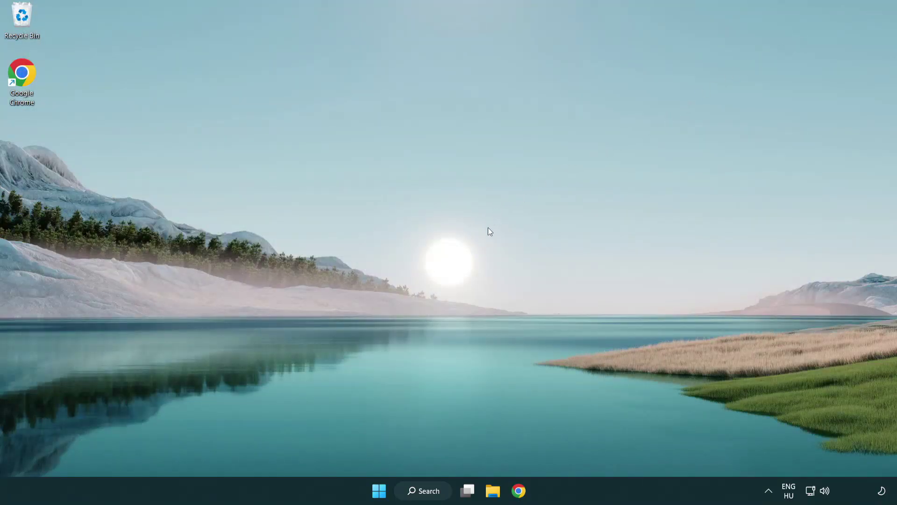
pyautogui.click(414, 491)
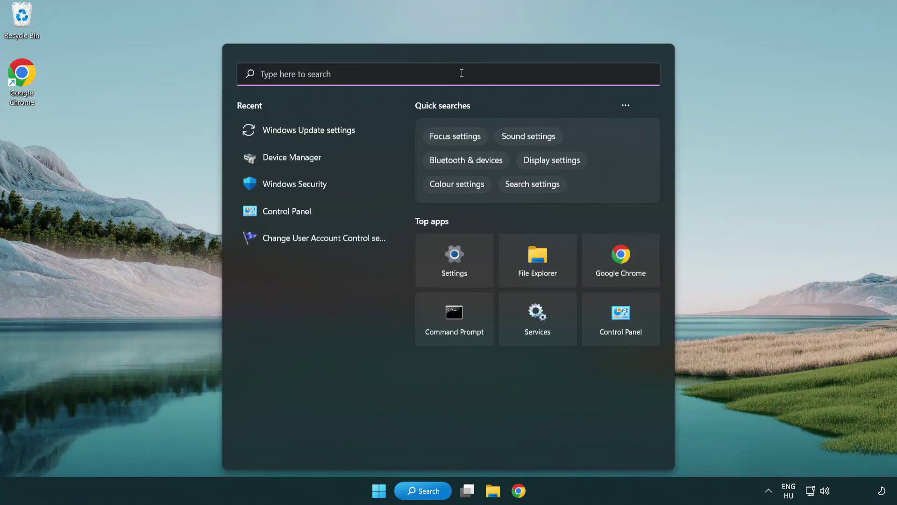
pyautogui.write('cmd')
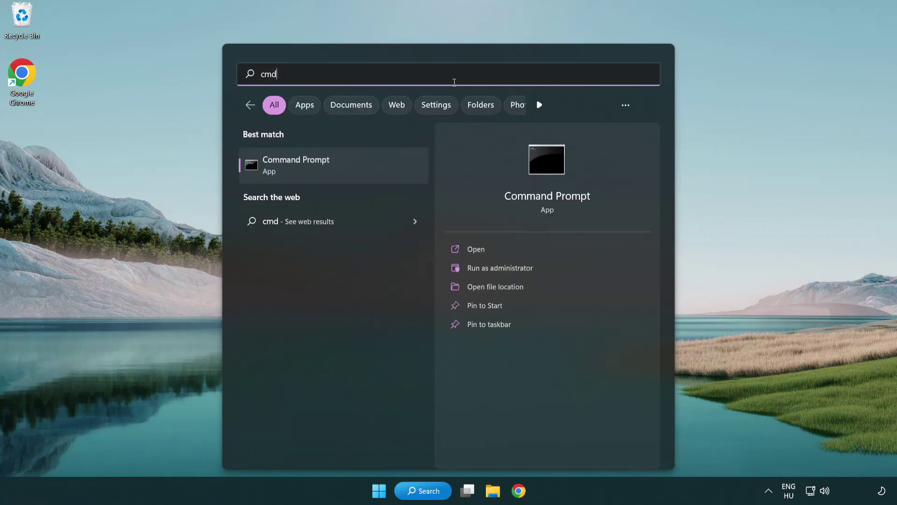
pyautogui.rightClick(344, 171)
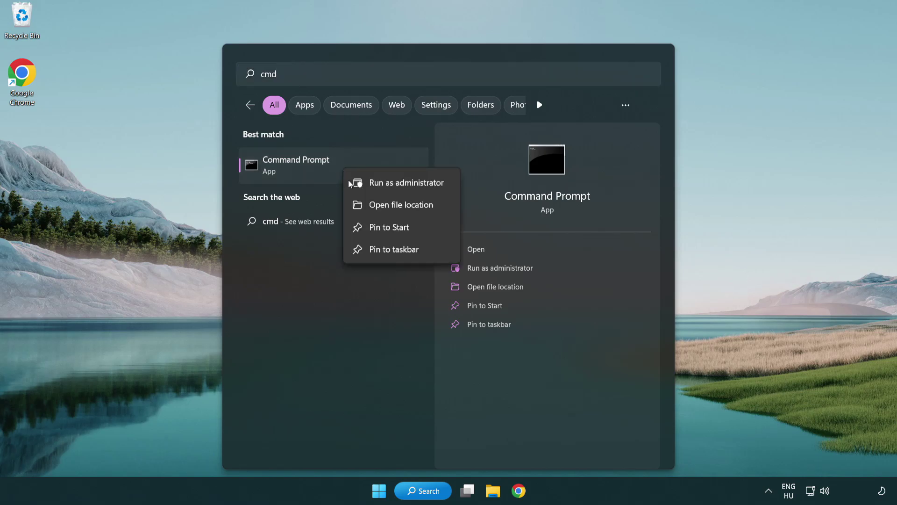
# Run sfc /scannow in an elevated Command Prompt to 100% with no violations, then close it
pyautogui.click(405, 186)
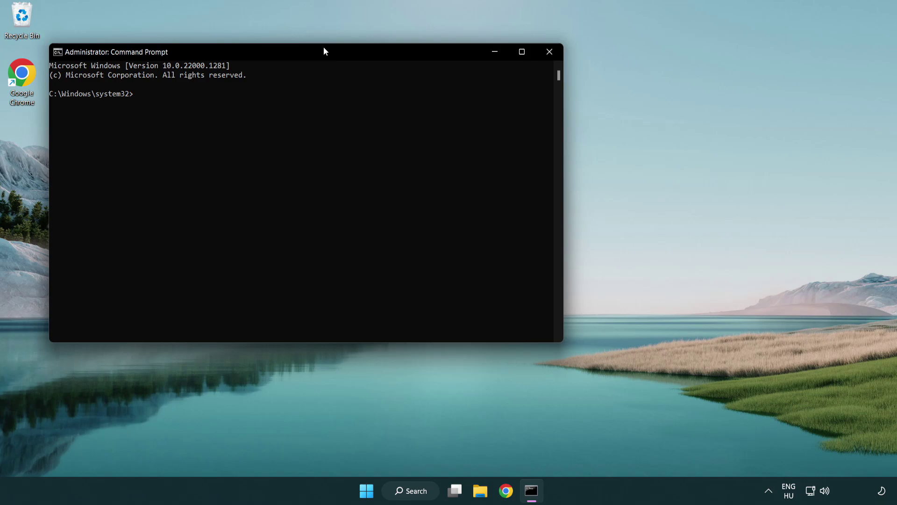
pyautogui.moveTo(325, 51); pyautogui.dragTo(452, 95)
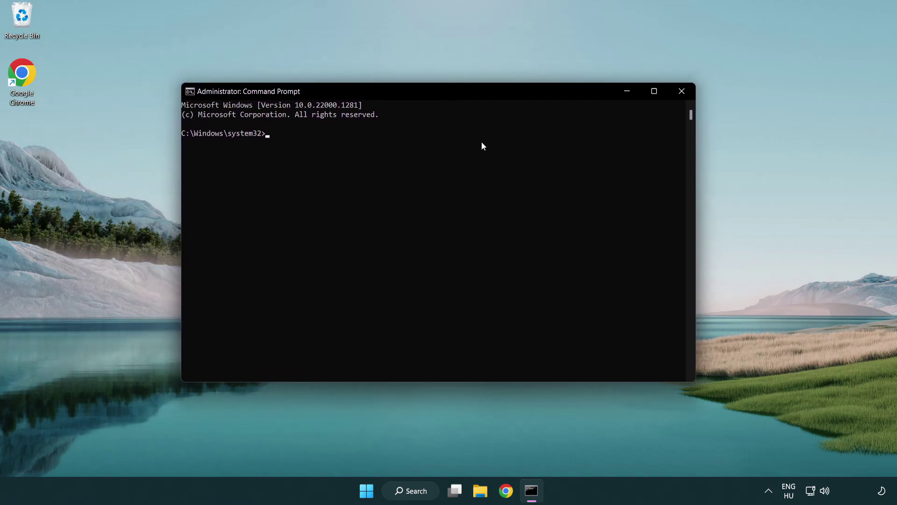
pyautogui.write('sfc')
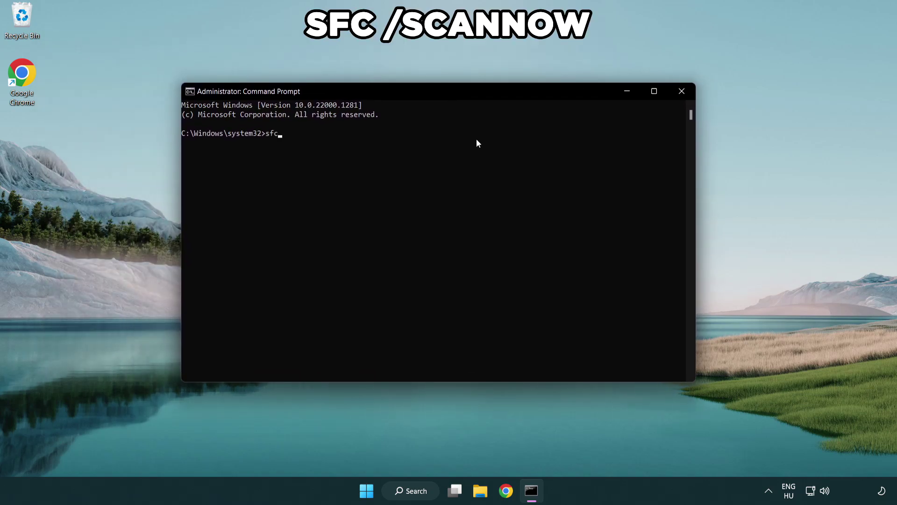
pyautogui.write(' /sca')
pyautogui.write('nnow')
pyautogui.press('Return')
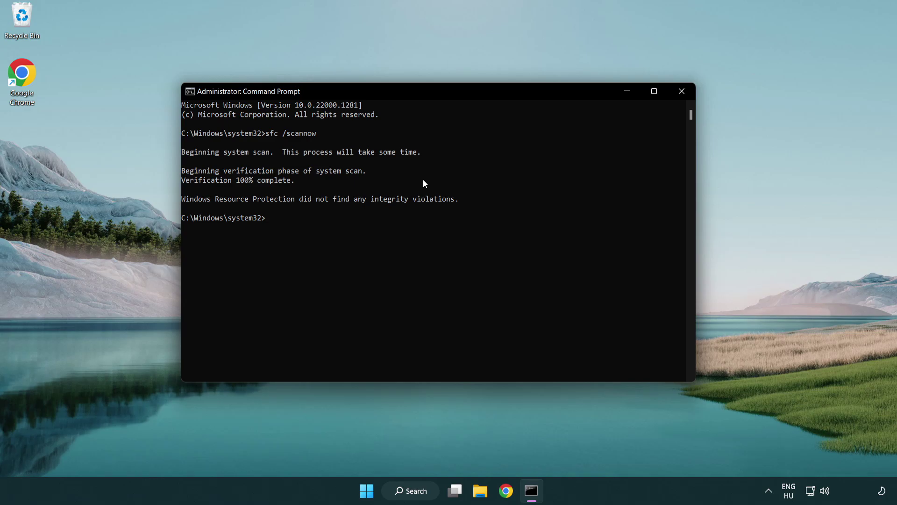
pyautogui.click(685, 95)
# Open the Start menu and show its power options
pyautogui.press('super')
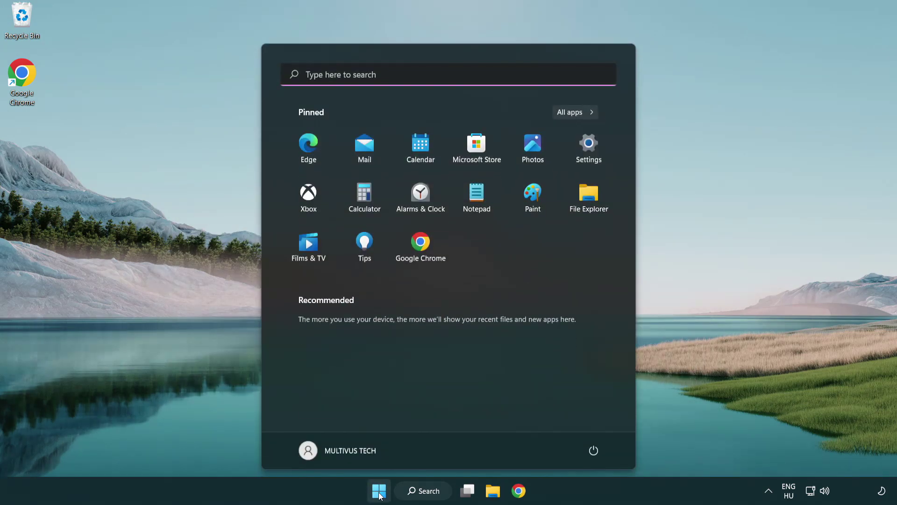
pyautogui.click(593, 449)
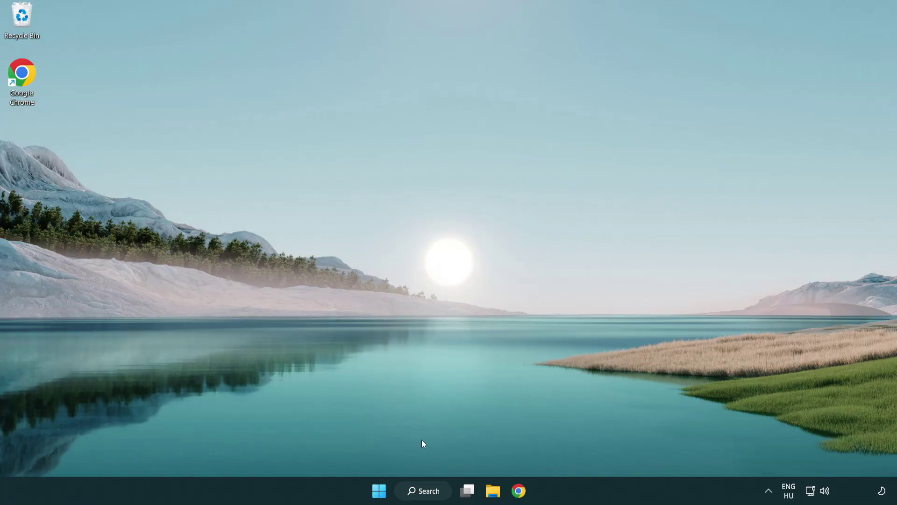
# Search for 'security' and launch the Windows Security app
pyautogui.click(425, 496)
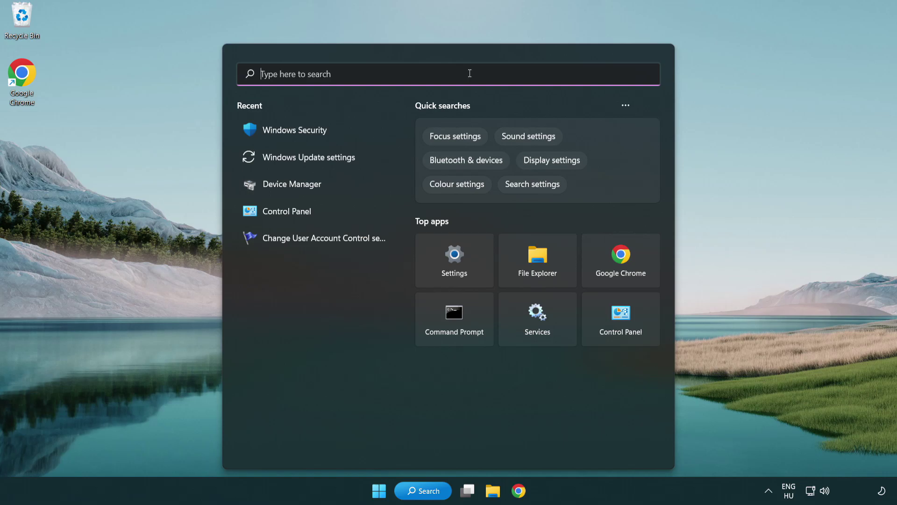
pyautogui.write('secur')
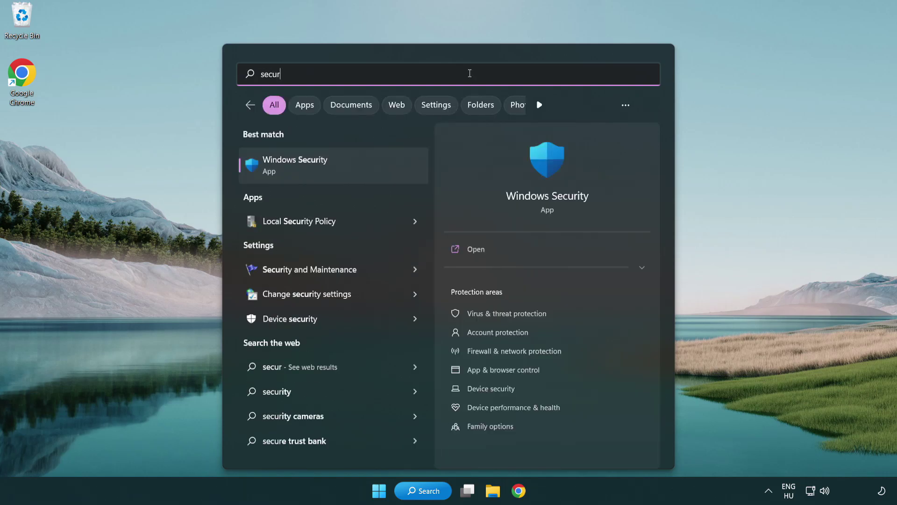
pyautogui.write('it')
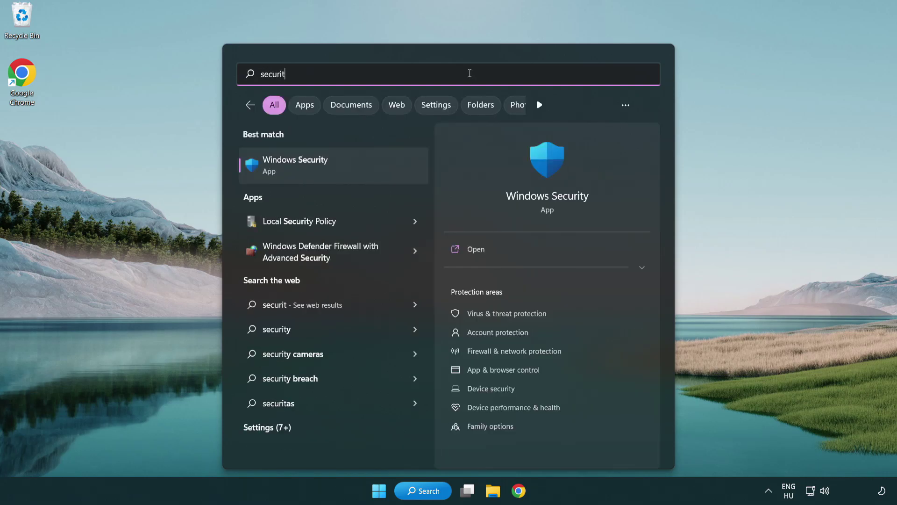
pyautogui.write('y')
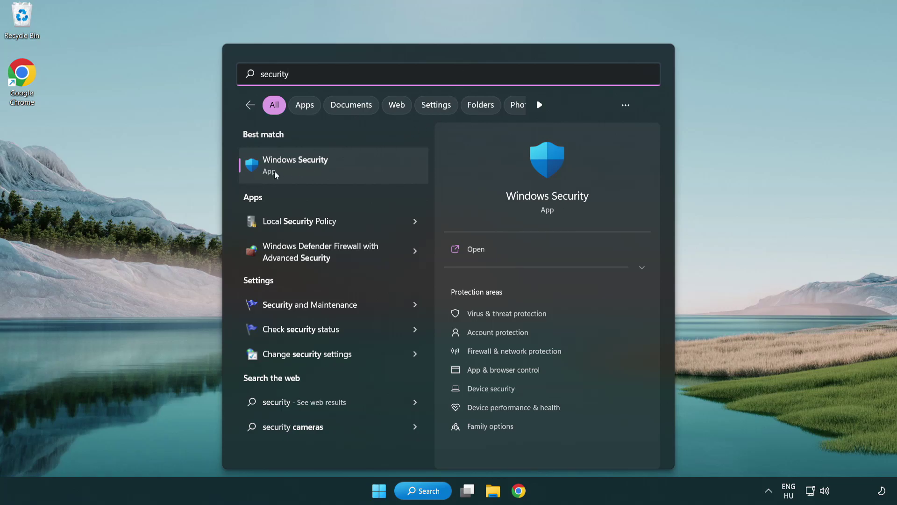
pyautogui.click(367, 172)
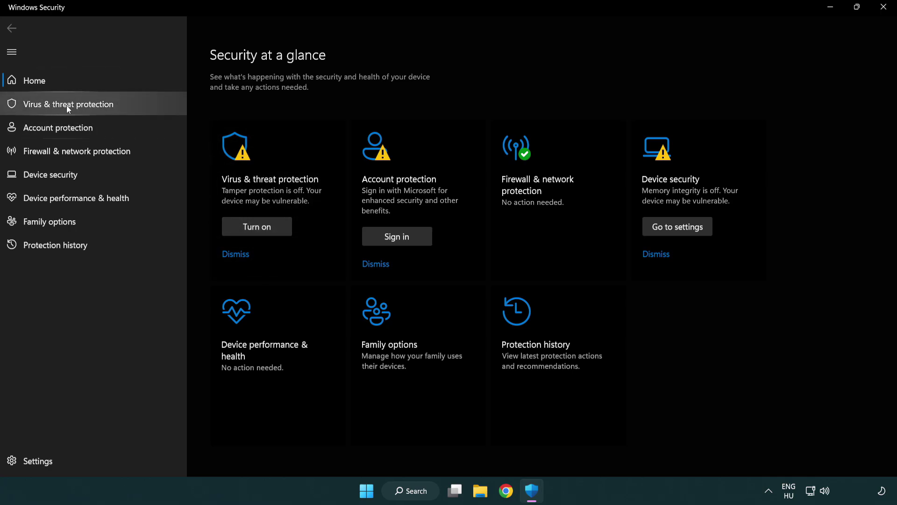
# Go to Virus & threat protection, Manage settings, then Add or remove exclusions
pyautogui.click(136, 106)
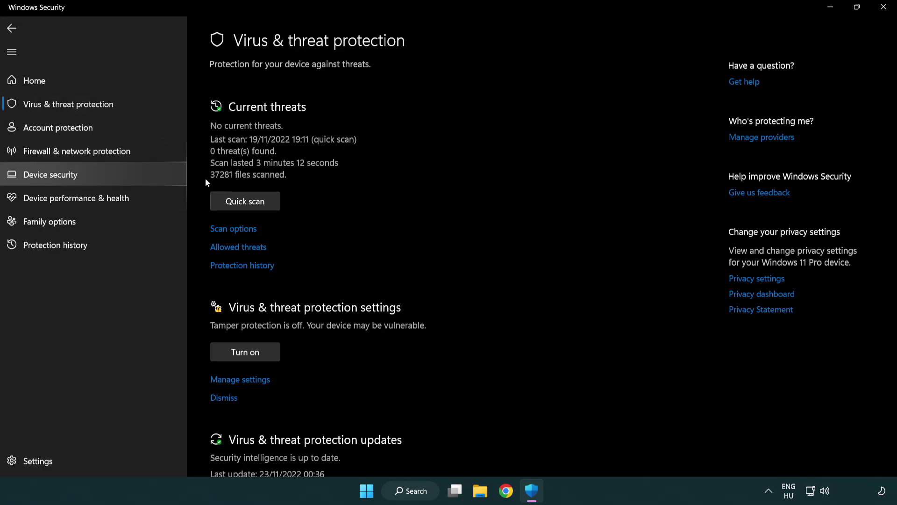
pyautogui.scroll(-2, 258, 197)
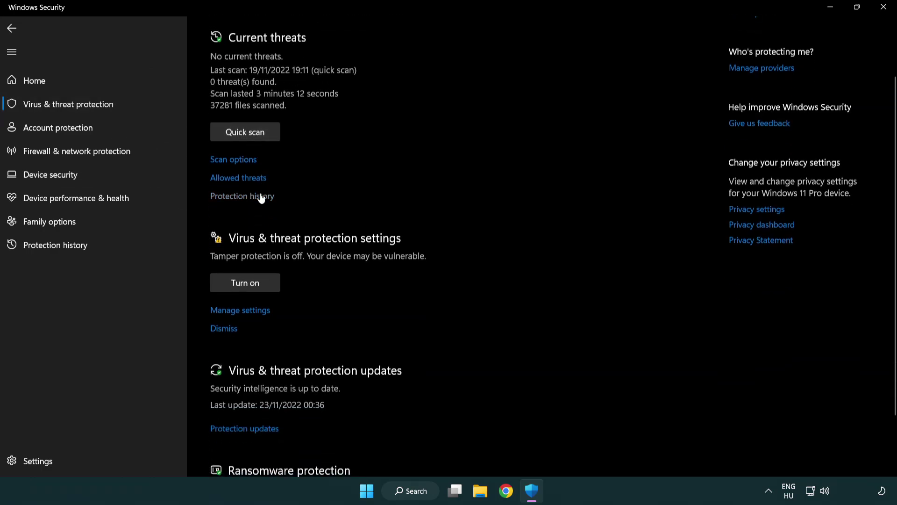
pyautogui.click(238, 311)
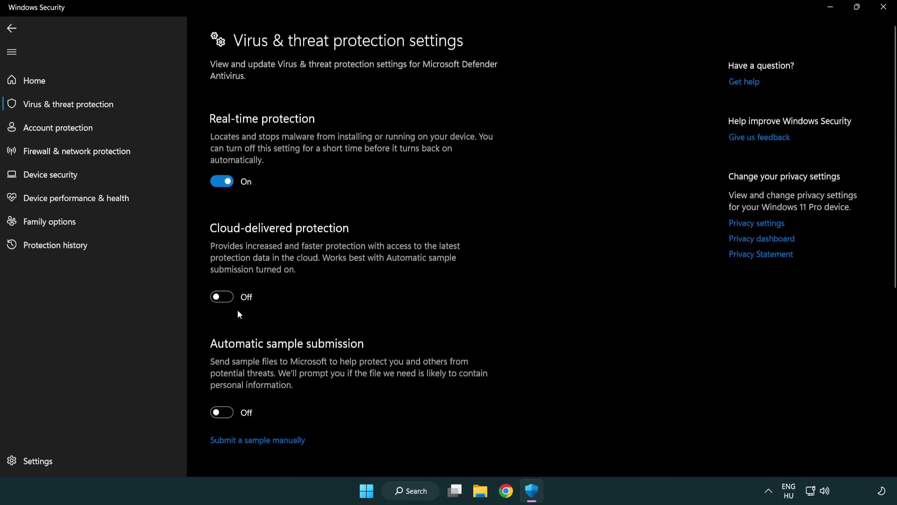
pyautogui.scroll(-3, 238, 313)
pyautogui.scroll(-2, 239, 312)
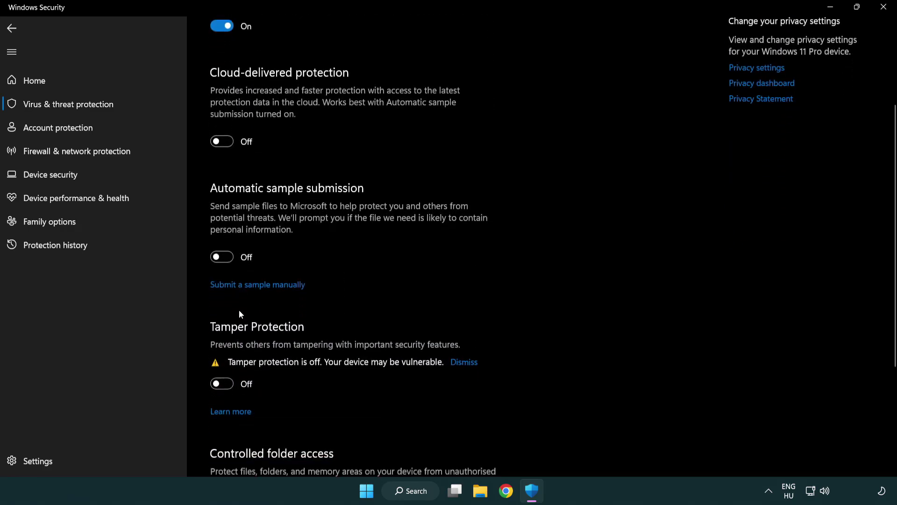
pyautogui.scroll(-4, 239, 314)
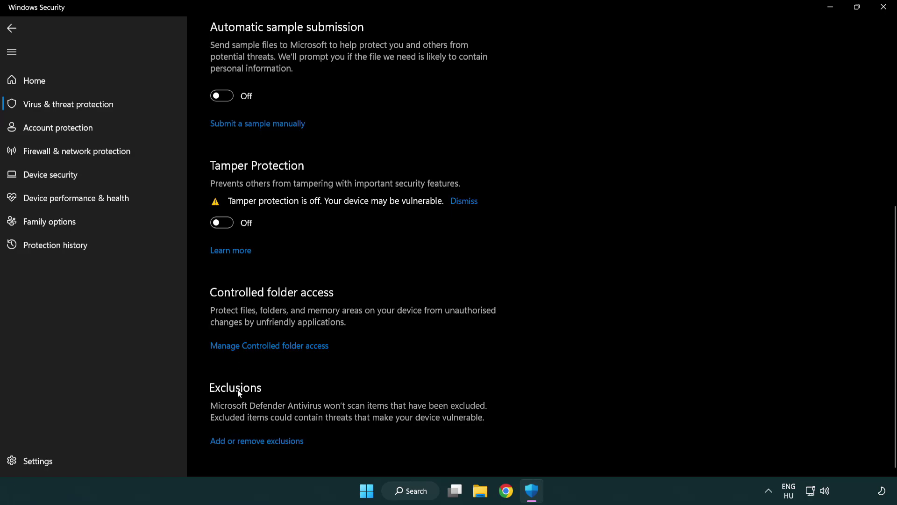
pyautogui.click(220, 445)
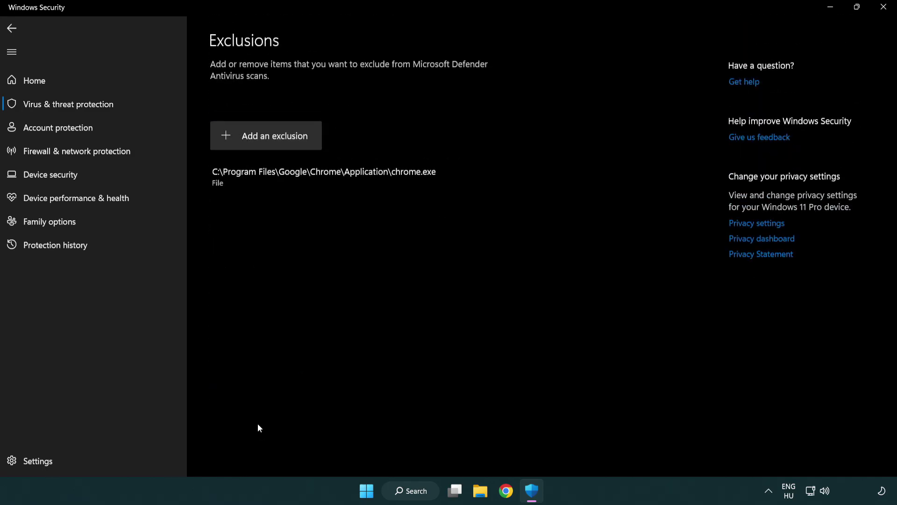
# Start a new exclusion and browse from This PC to C:\Program Files (x86)
pyautogui.click(268, 139)
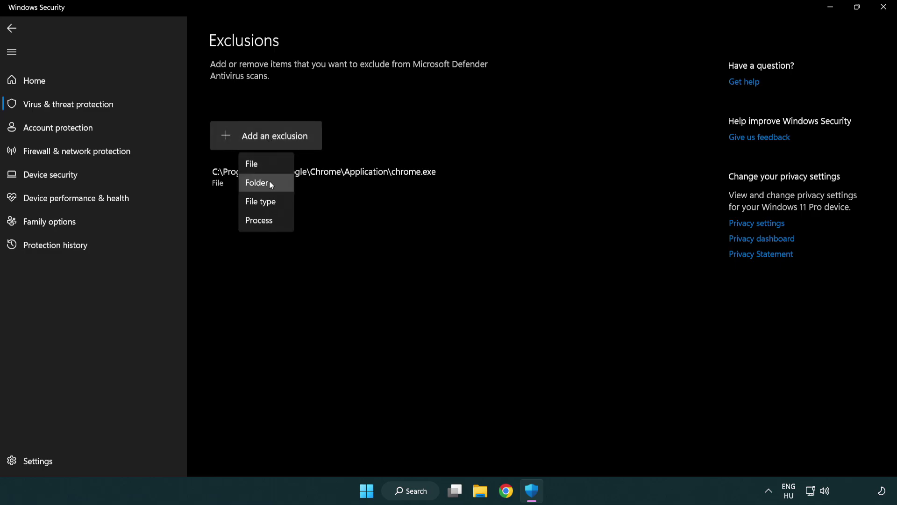
pyautogui.click(270, 167)
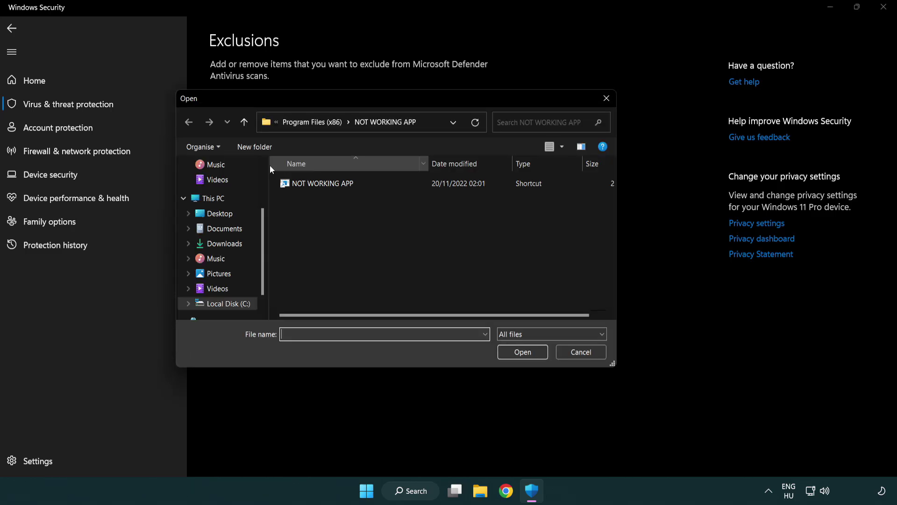
pyautogui.click(304, 125)
pyautogui.click(309, 122)
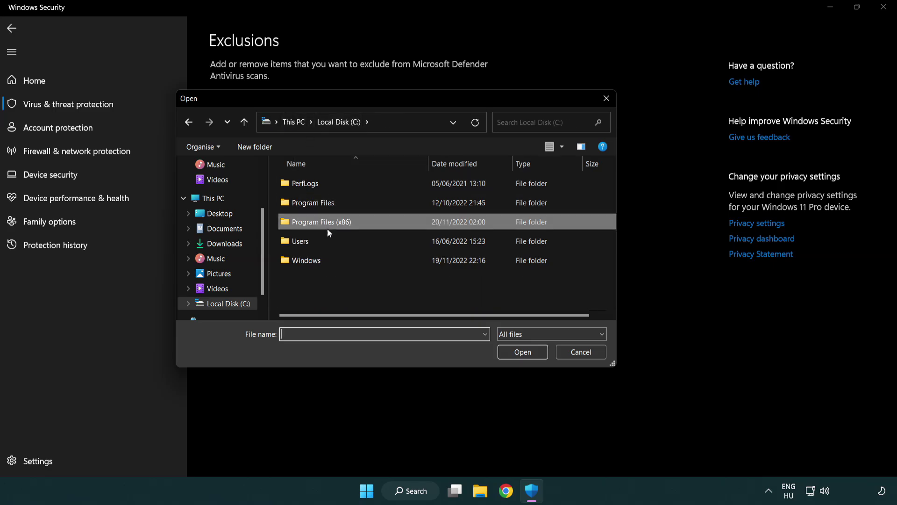
pyautogui.click(303, 123)
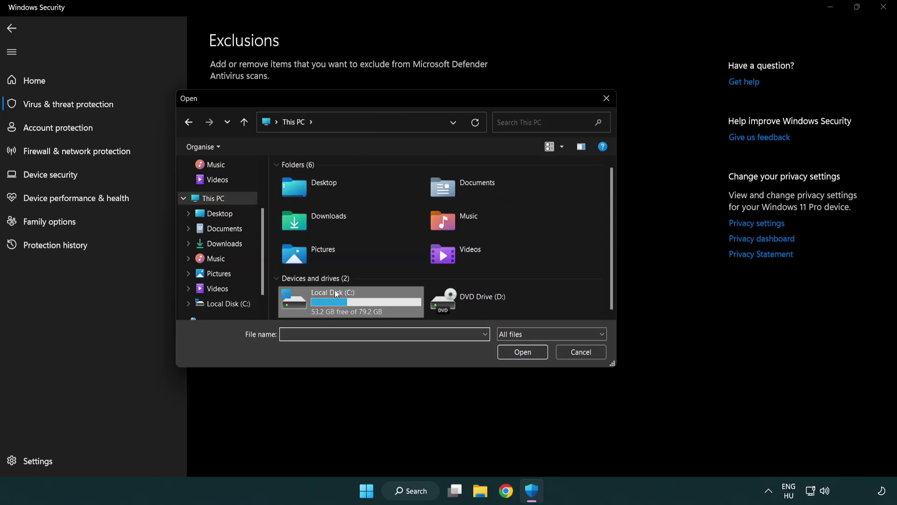
pyautogui.doubleClick(327, 305)
pyautogui.doubleClick(328, 224)
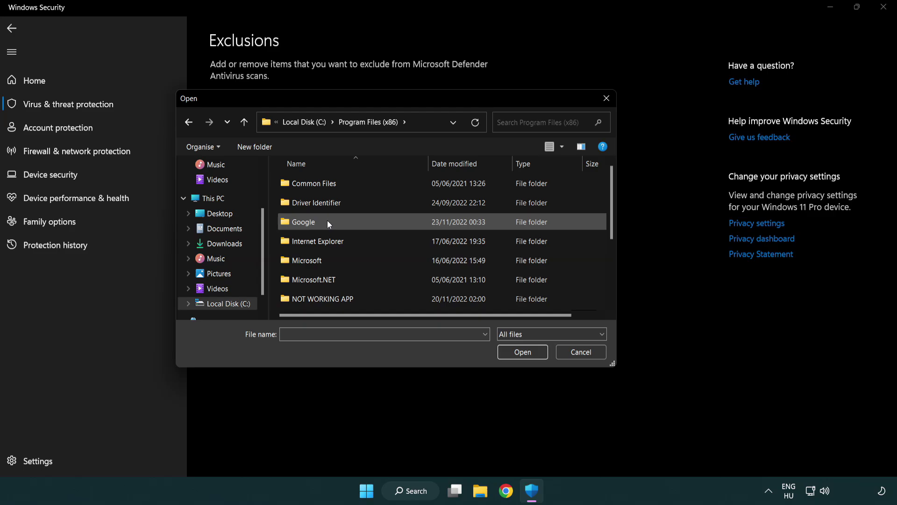
# Choose the NOT WORKING APP shortcut as the exclusion and close Windows Security
pyautogui.doubleClick(334, 301)
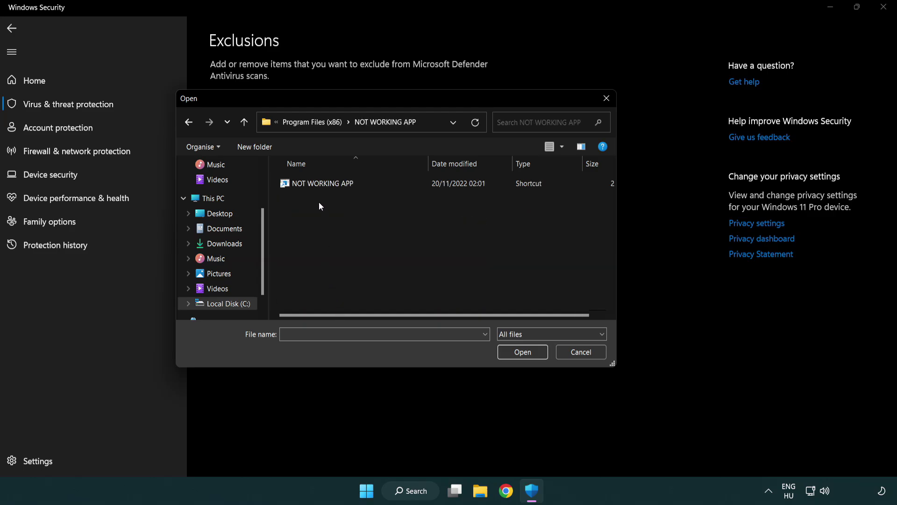
pyautogui.click(316, 182)
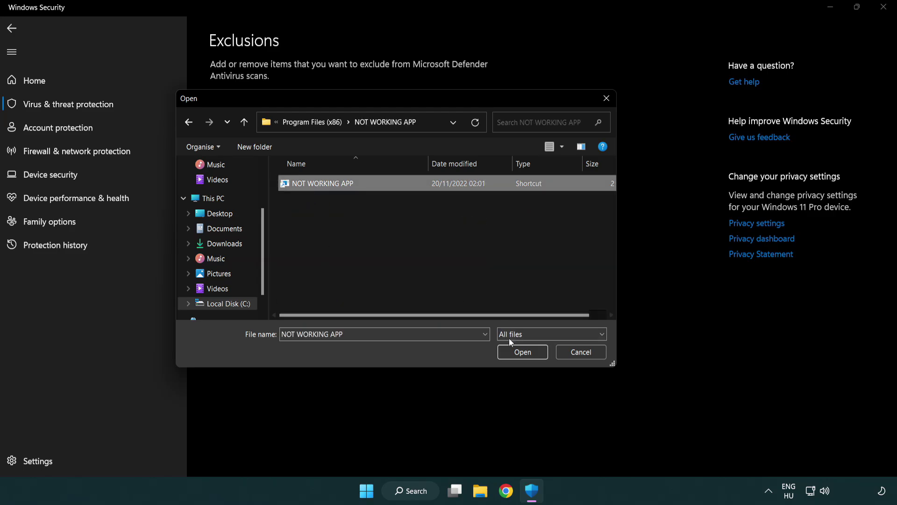
pyautogui.click(520, 354)
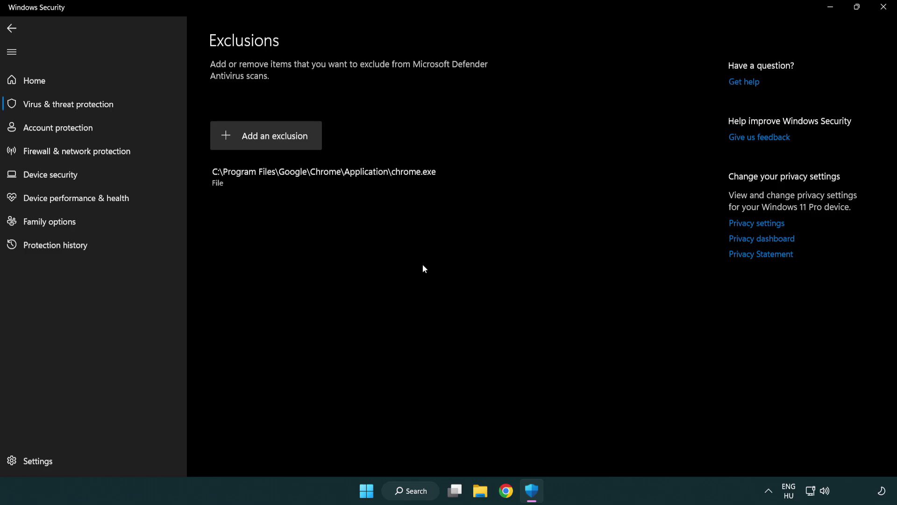
pyautogui.click(884, 8)
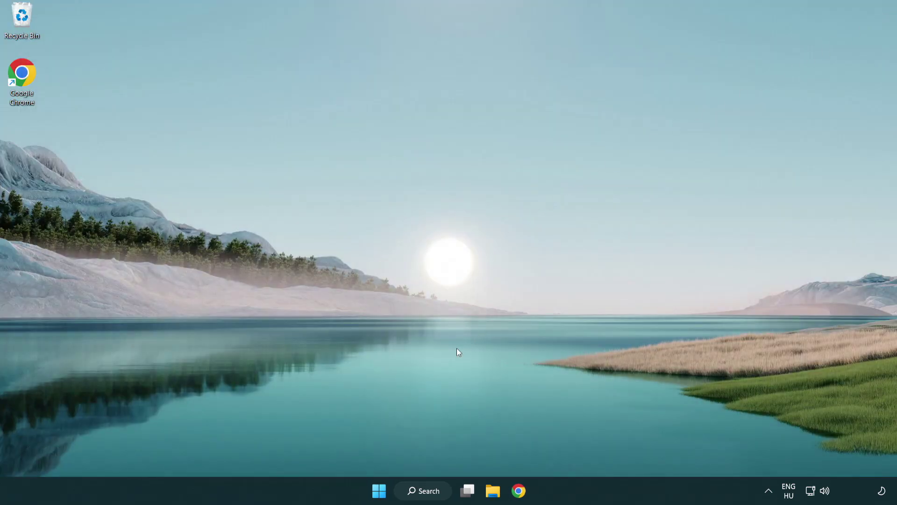
# Show the Start menu's power options with Restart available
pyautogui.click(379, 491)
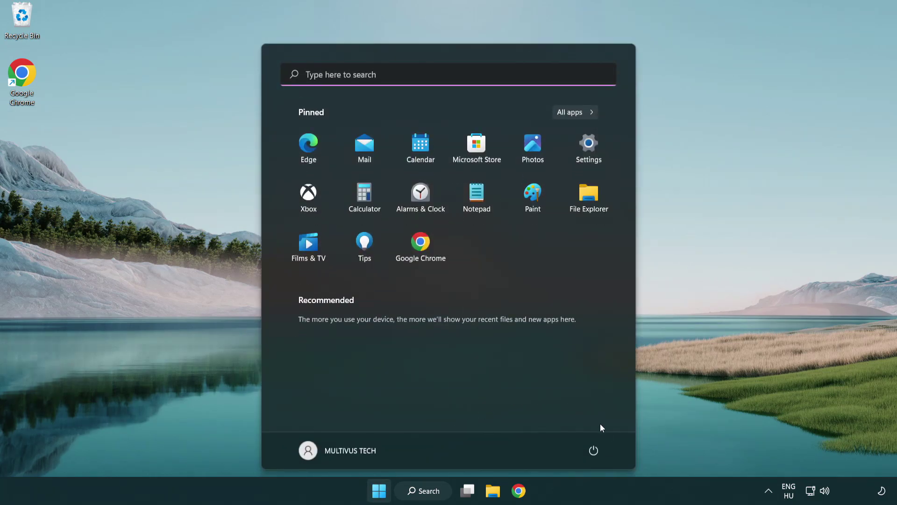
pyautogui.click(595, 450)
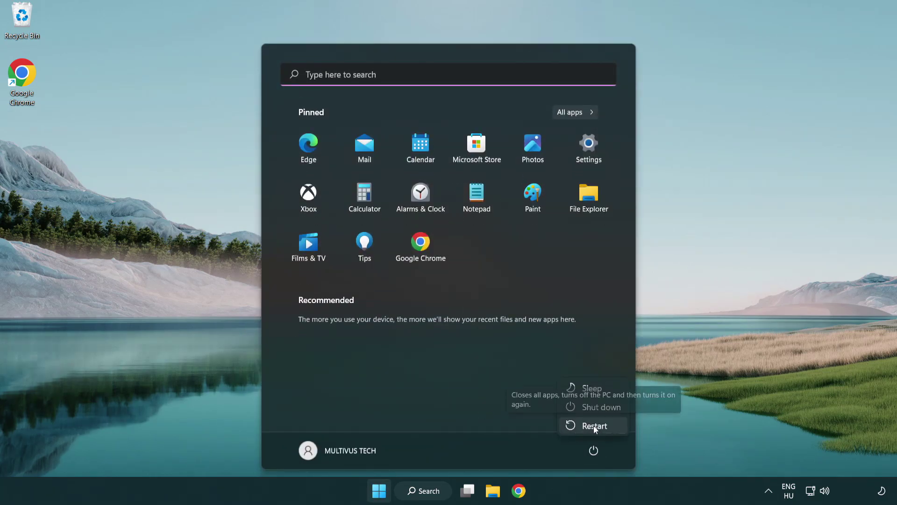